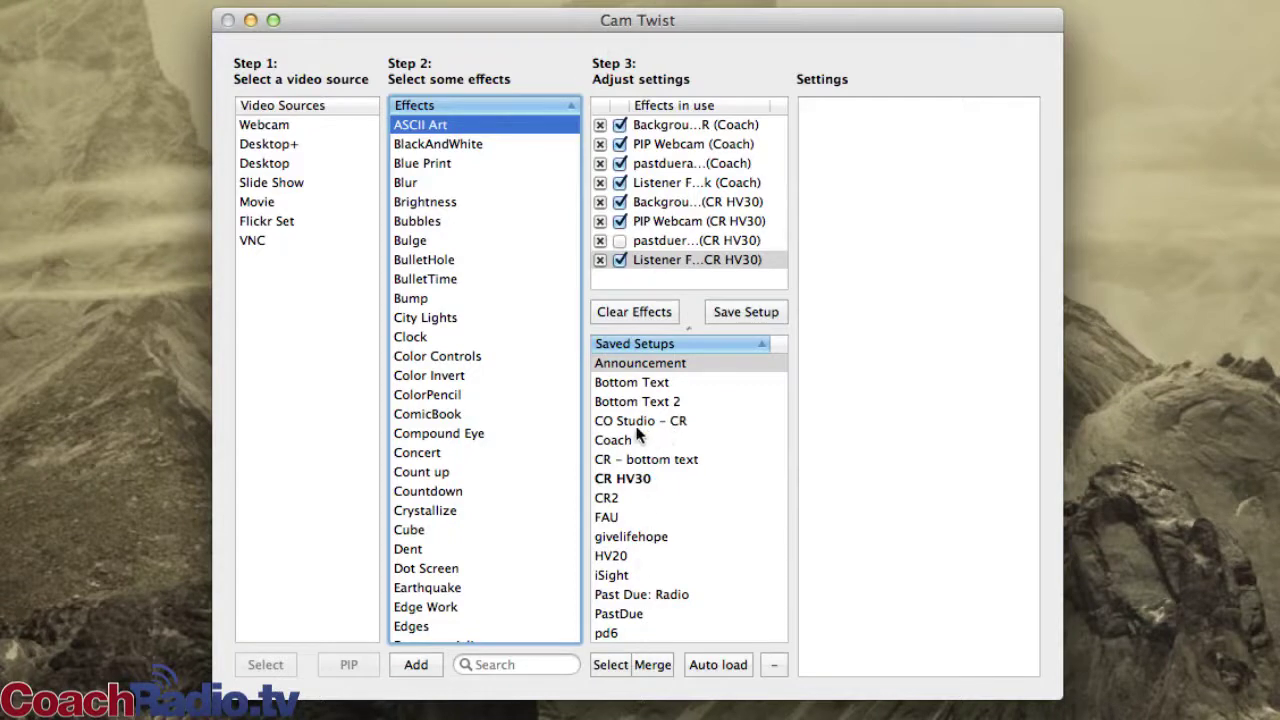
# Step: Look through the full effects list, and highlight the CR HV30 saved setup
pyautogui.scroll(-1, 636, 430)
pyautogui.scroll(2, 636, 430)
pyautogui.scroll(-20, 441, 195)
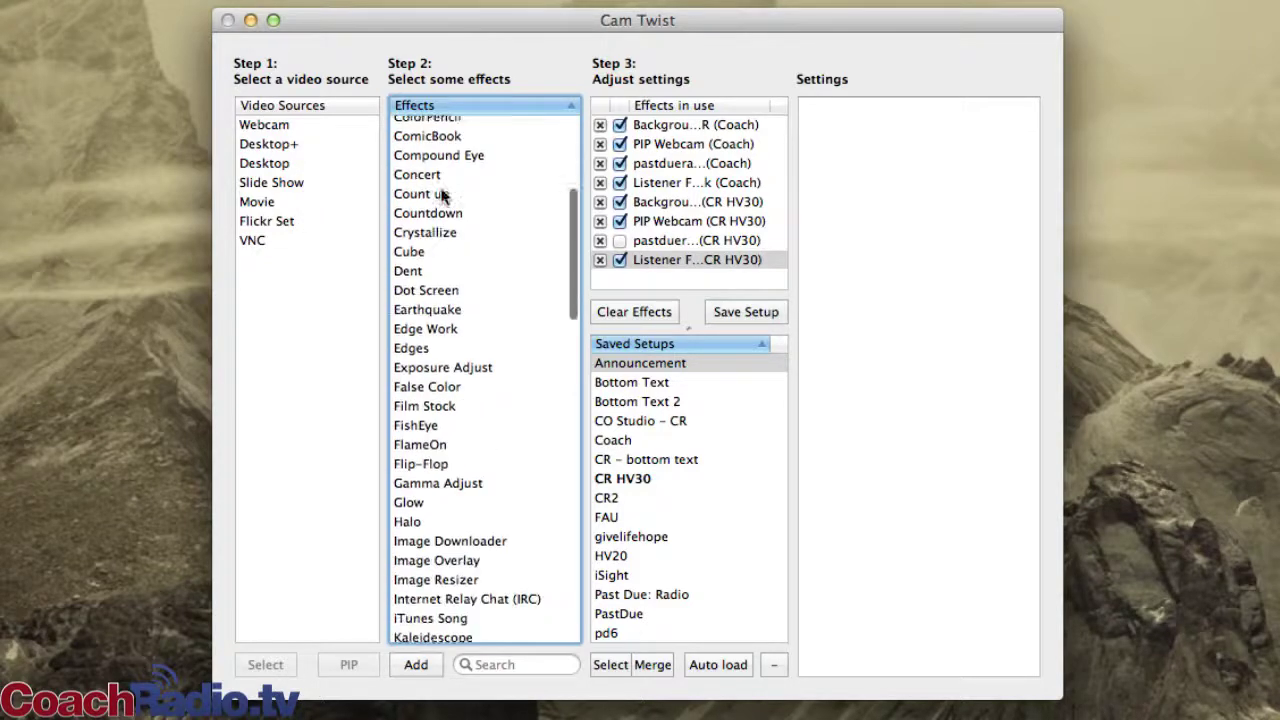
pyautogui.scroll(-4, 441, 195)
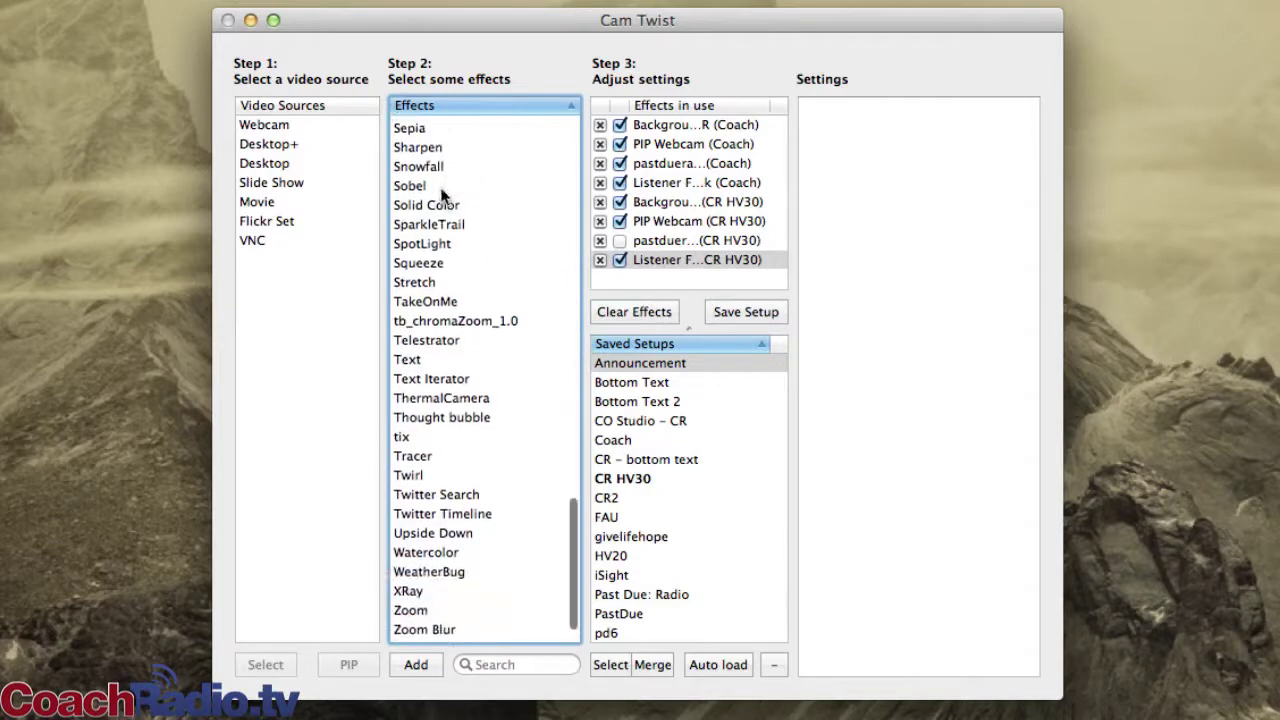
pyautogui.scroll(2, 441, 195)
pyautogui.scroll(20, 441, 195)
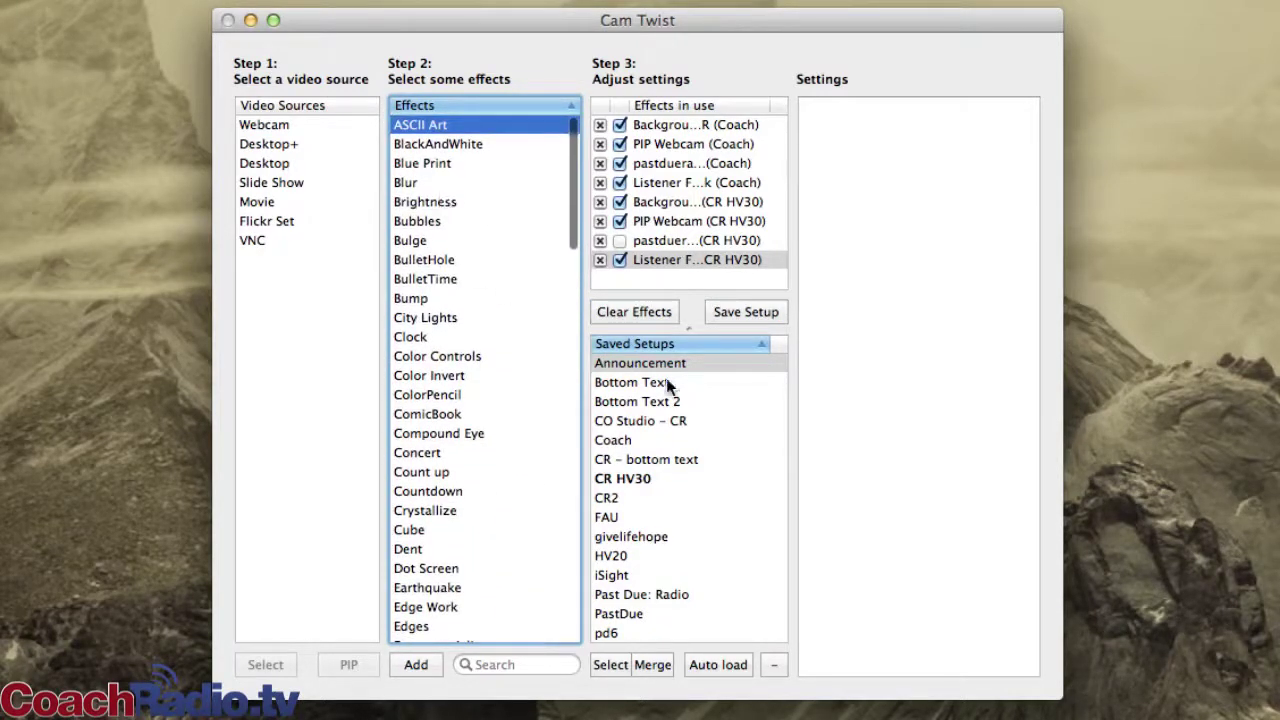
pyautogui.click(614, 481)
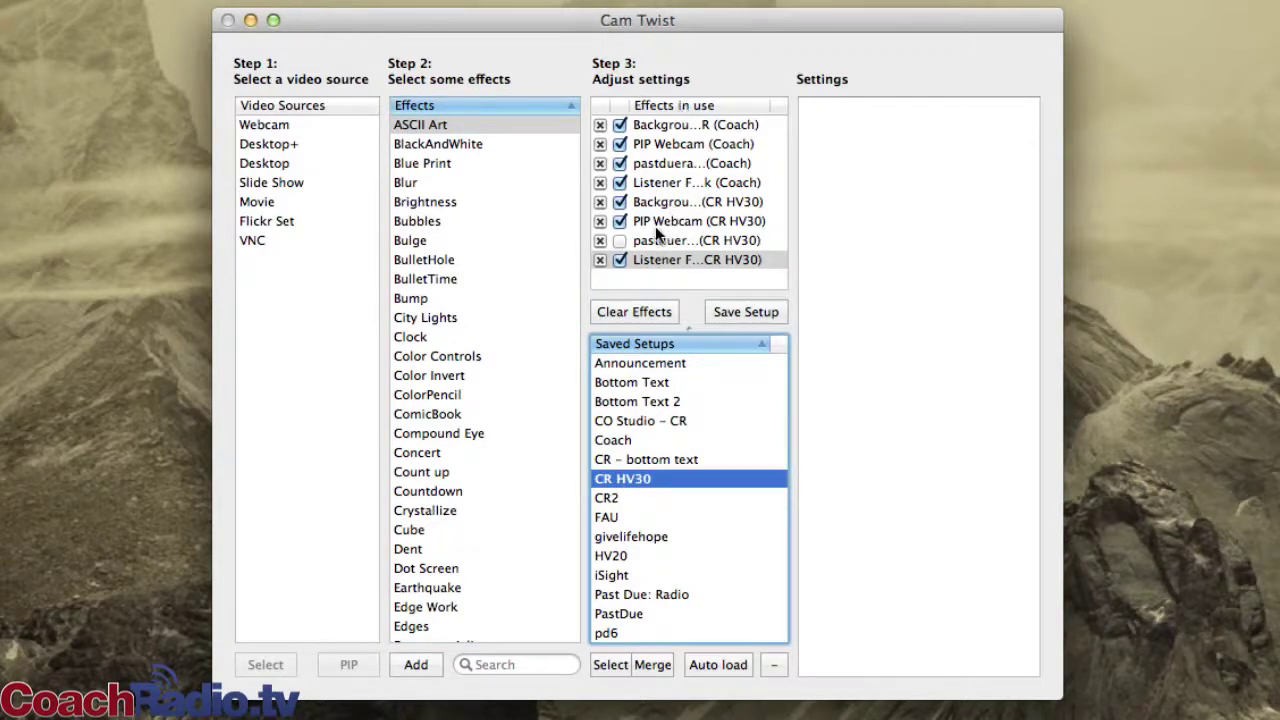
# Step: Switch to the Studio window, collapse the CR HV30 elements and look over the available setup buttons
pyautogui.press('super+grave')
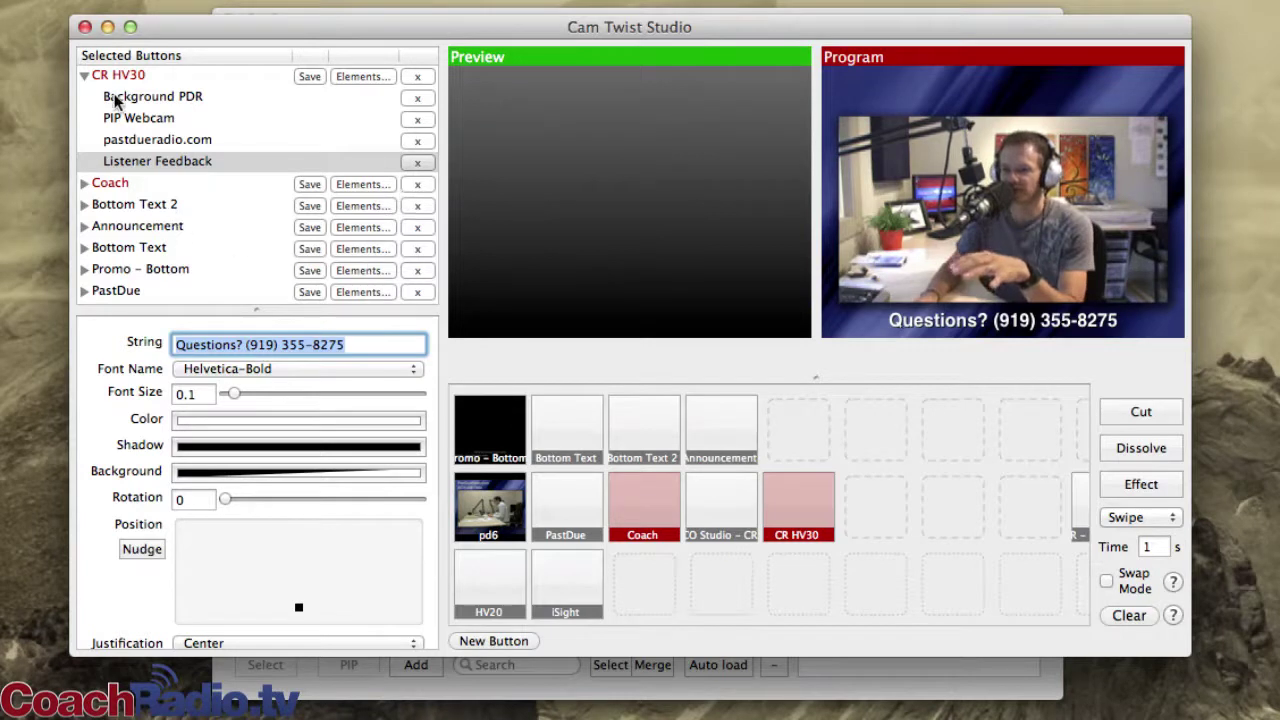
pyautogui.click(84, 74)
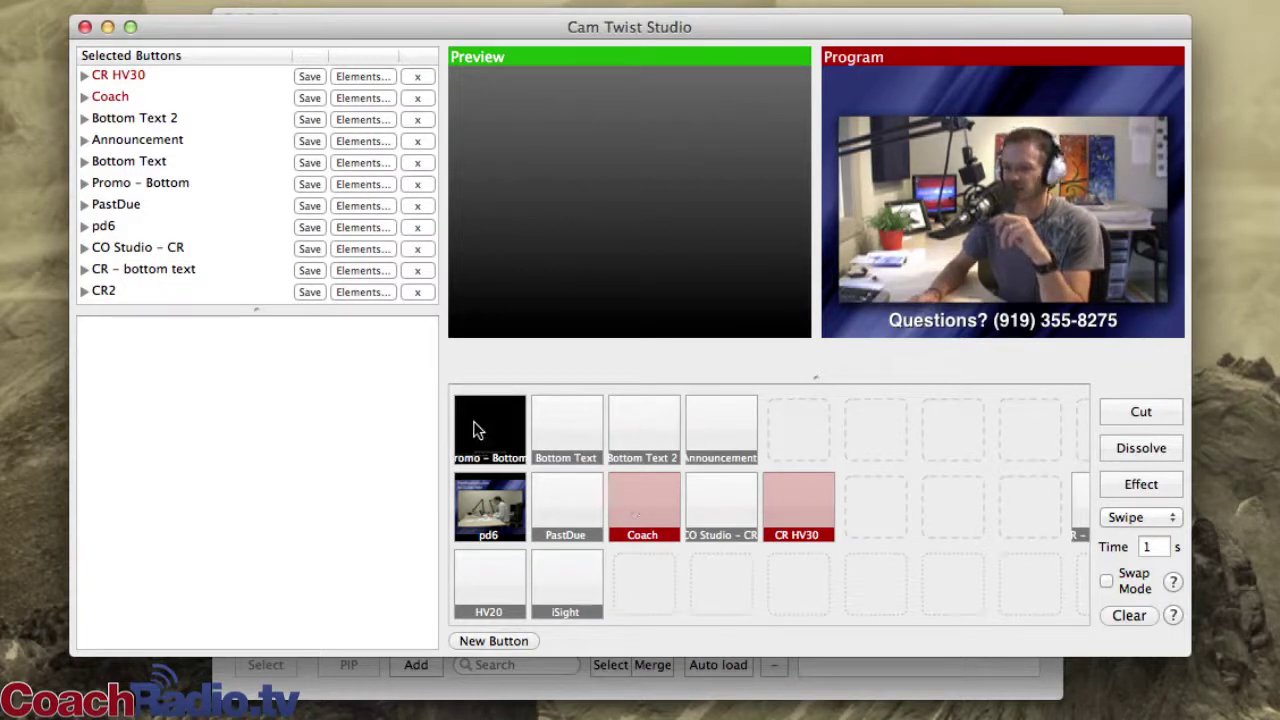
pyautogui.hscroll(5, 662, 502)
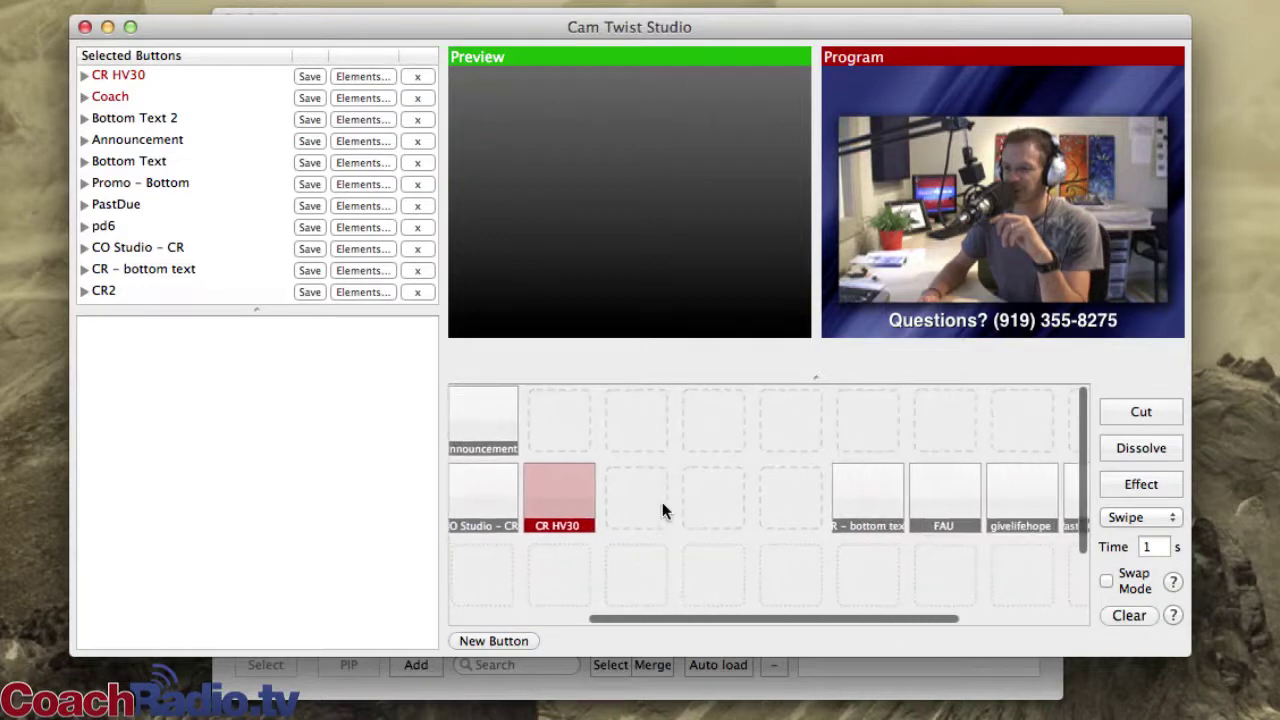
pyautogui.hscroll(-3, 662, 502)
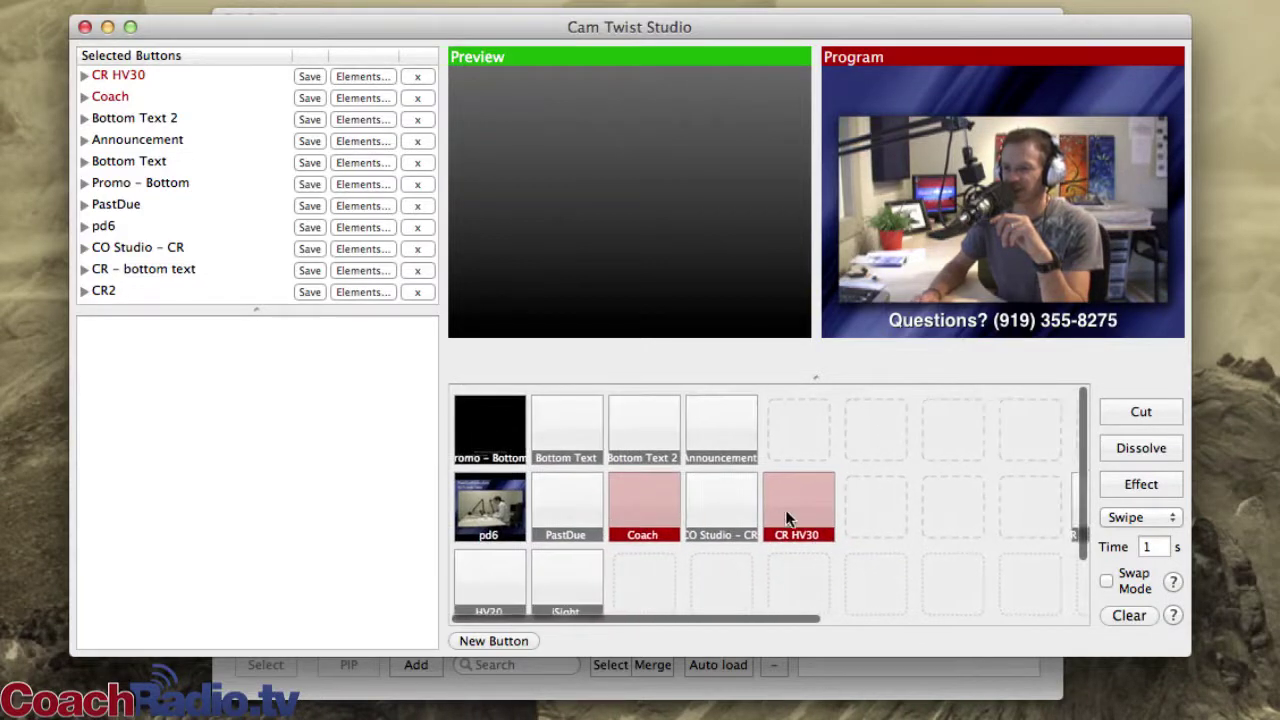
# Step: Toggle CR HV30 off and back on in the program, and take the Coach setup out of it
pyautogui.click(786, 515)
pyautogui.click(789, 512)
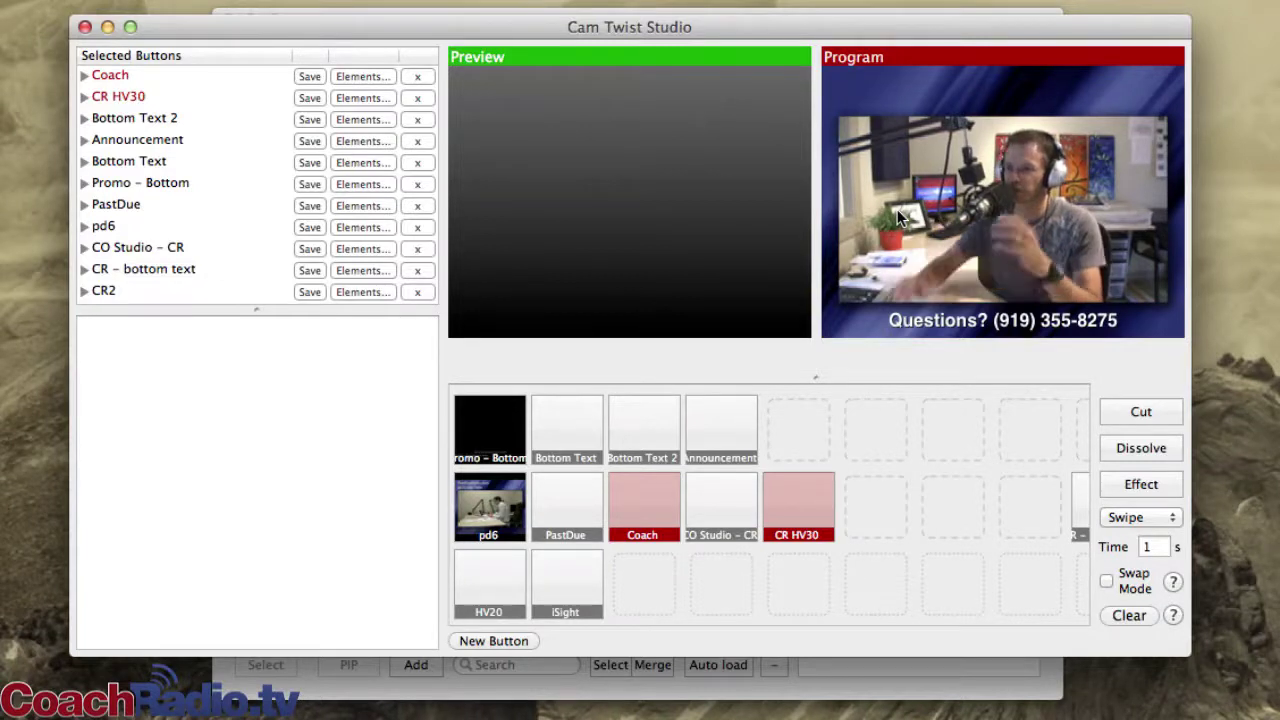
pyautogui.click(646, 500)
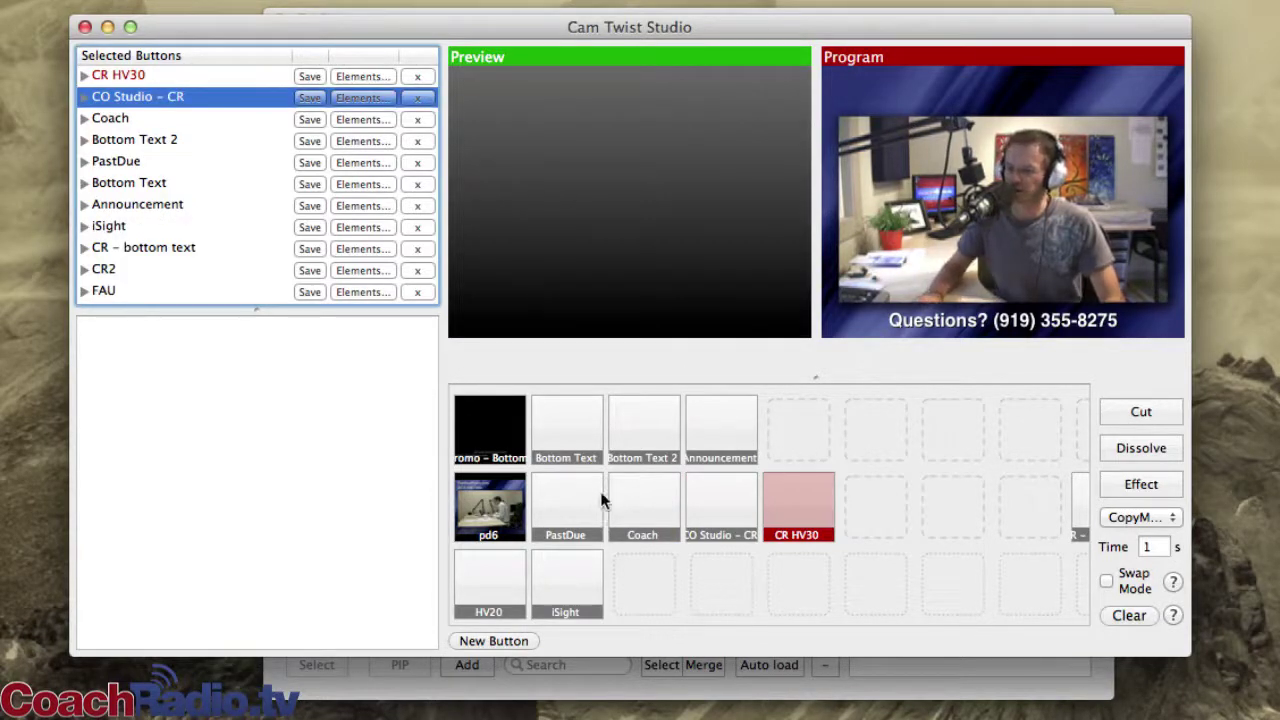
# Step: Preview the PastDue, Announcement and Bottom Text 2 setups together, and clear them from the preview
pyautogui.click(595, 505)
pyautogui.click(729, 446)
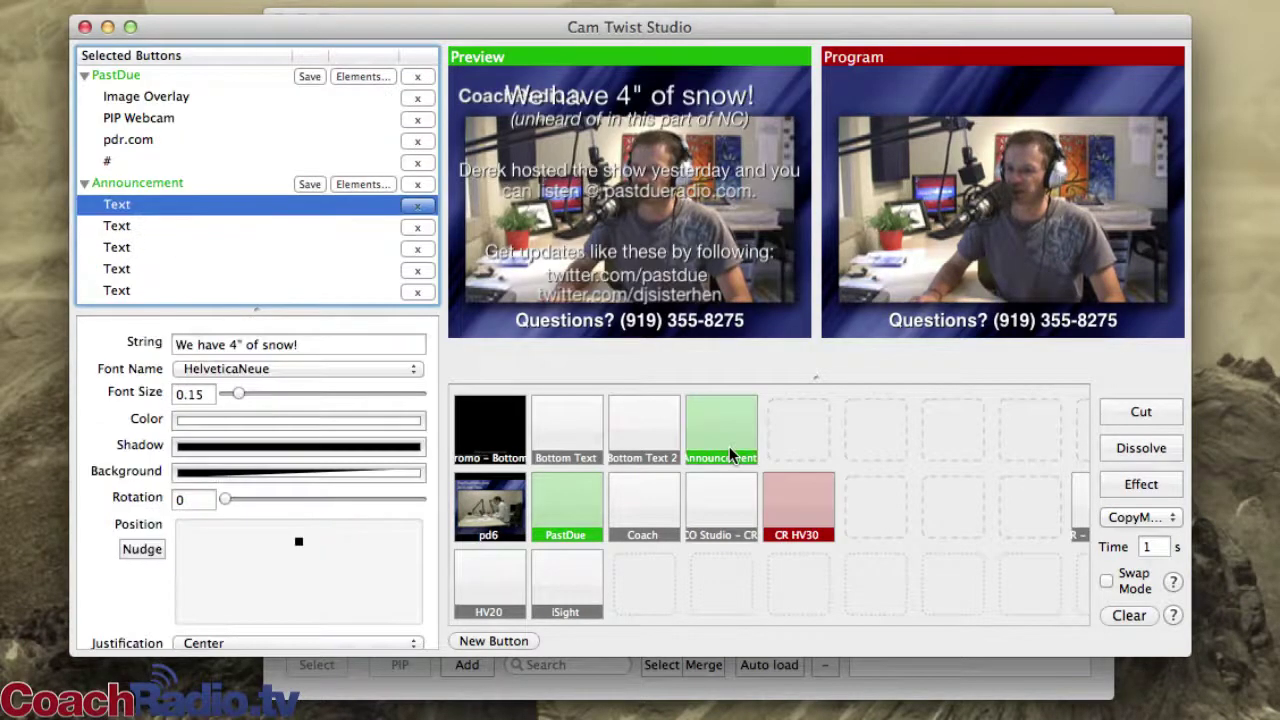
pyautogui.click(673, 420)
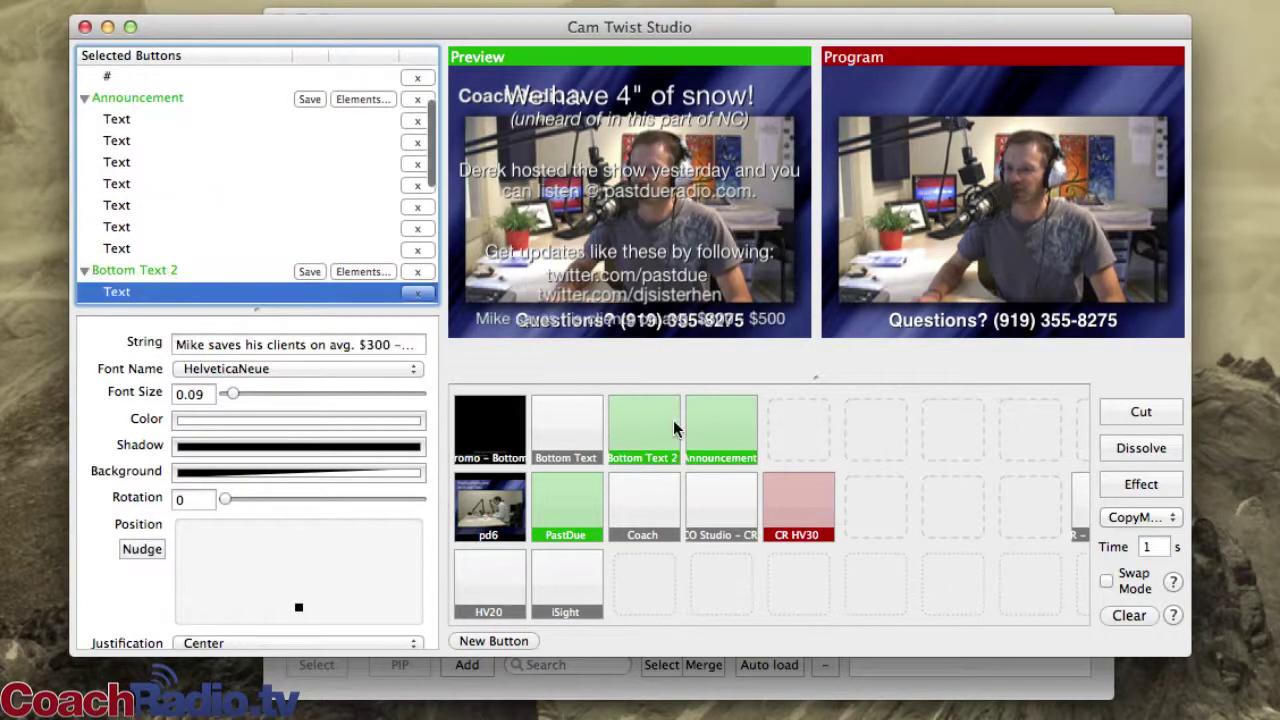
pyautogui.click(724, 416)
pyautogui.click(645, 421)
pyautogui.click(548, 520)
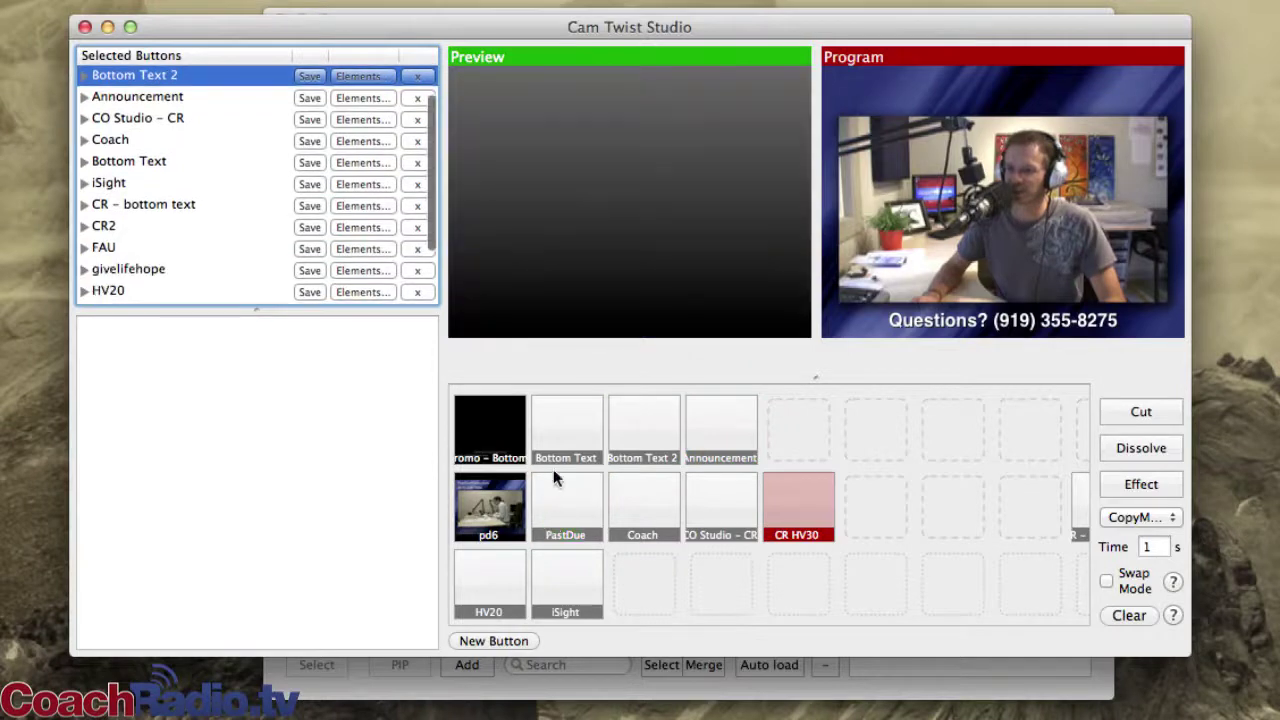
# Step: Preview the Bottom Text setup on its own and remove it, keeping CR HV30 in the program
pyautogui.click(553, 452)
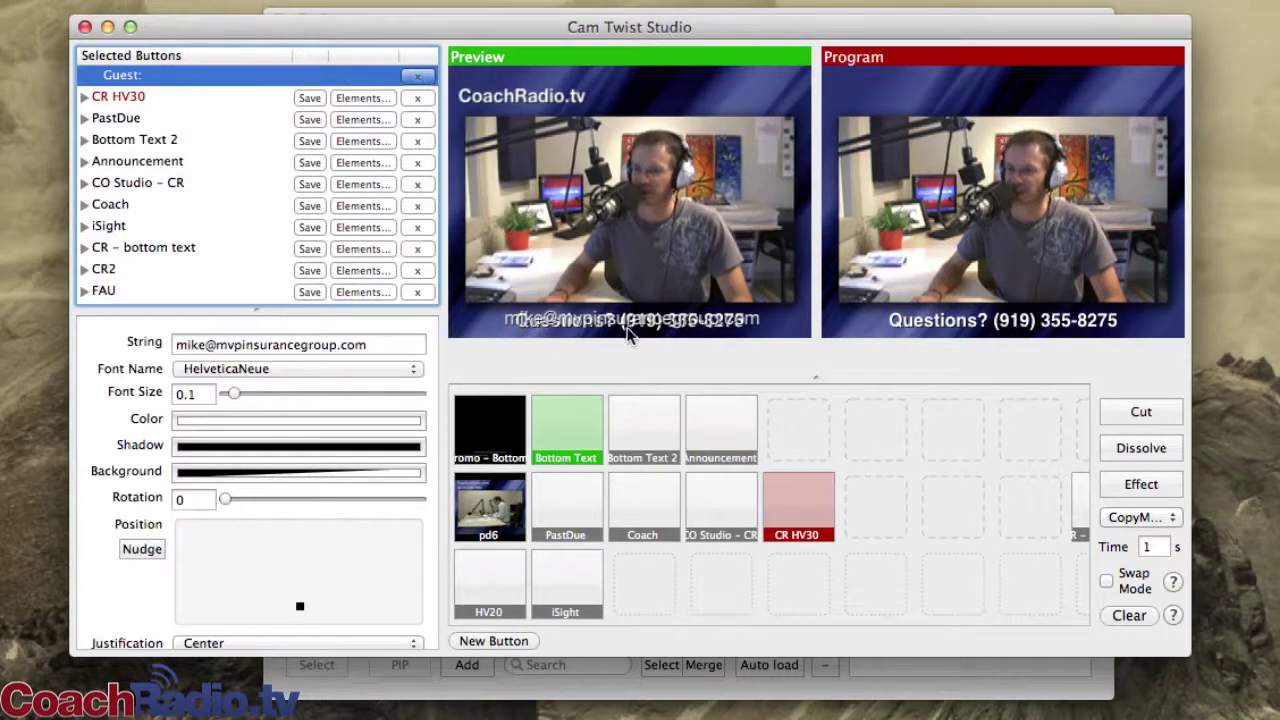
pyautogui.click(569, 443)
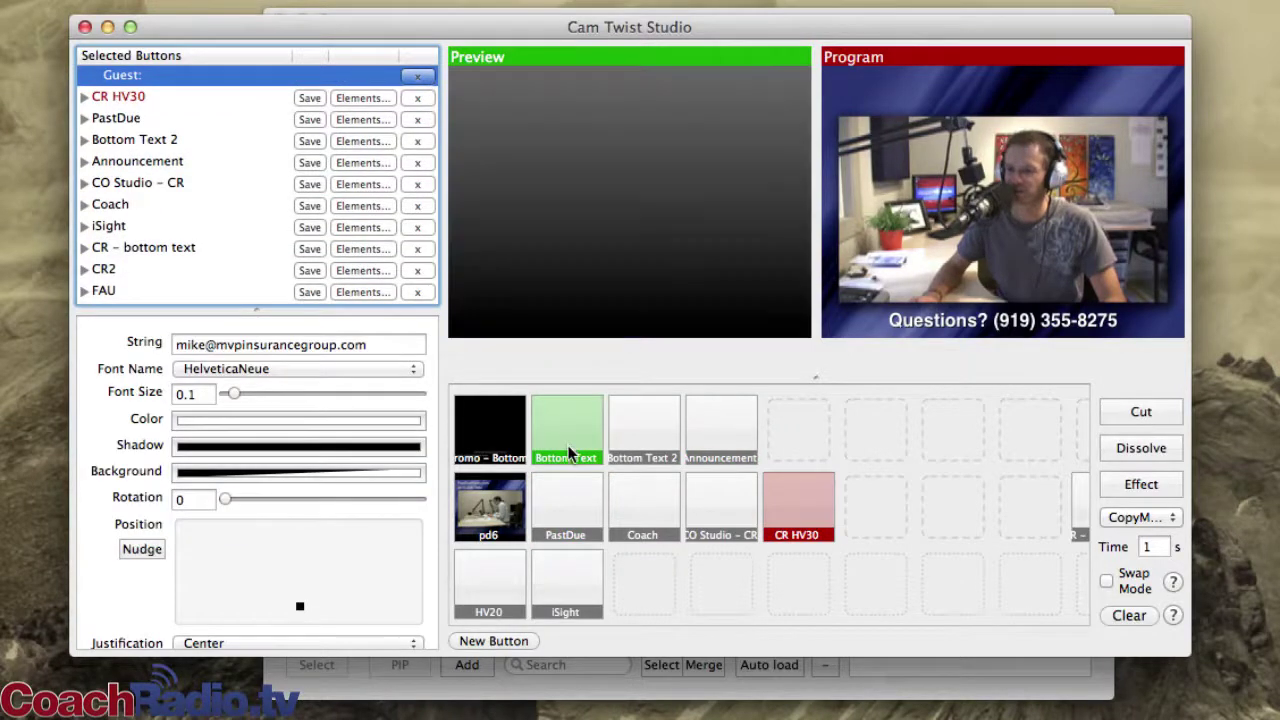
pyautogui.click(806, 489)
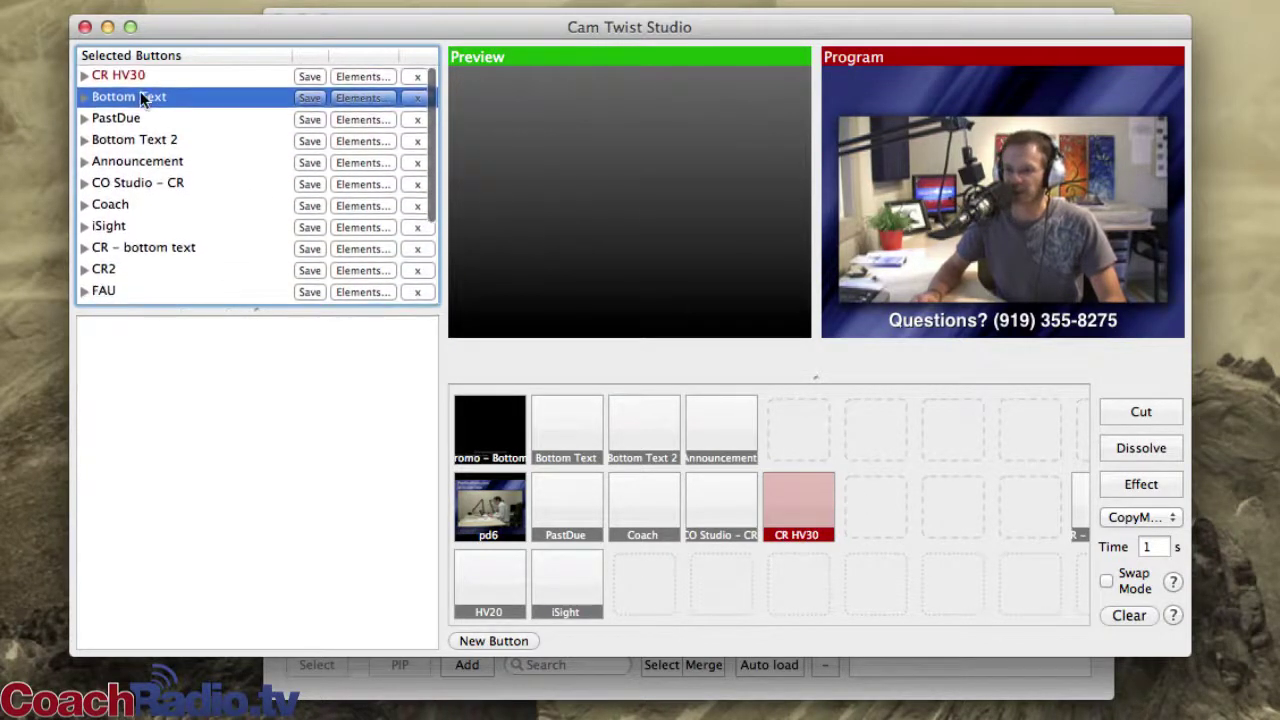
# Step: Change the text of CR HV30's Listener Feedback element to "Welcome to the show!"
pyautogui.click(84, 75)
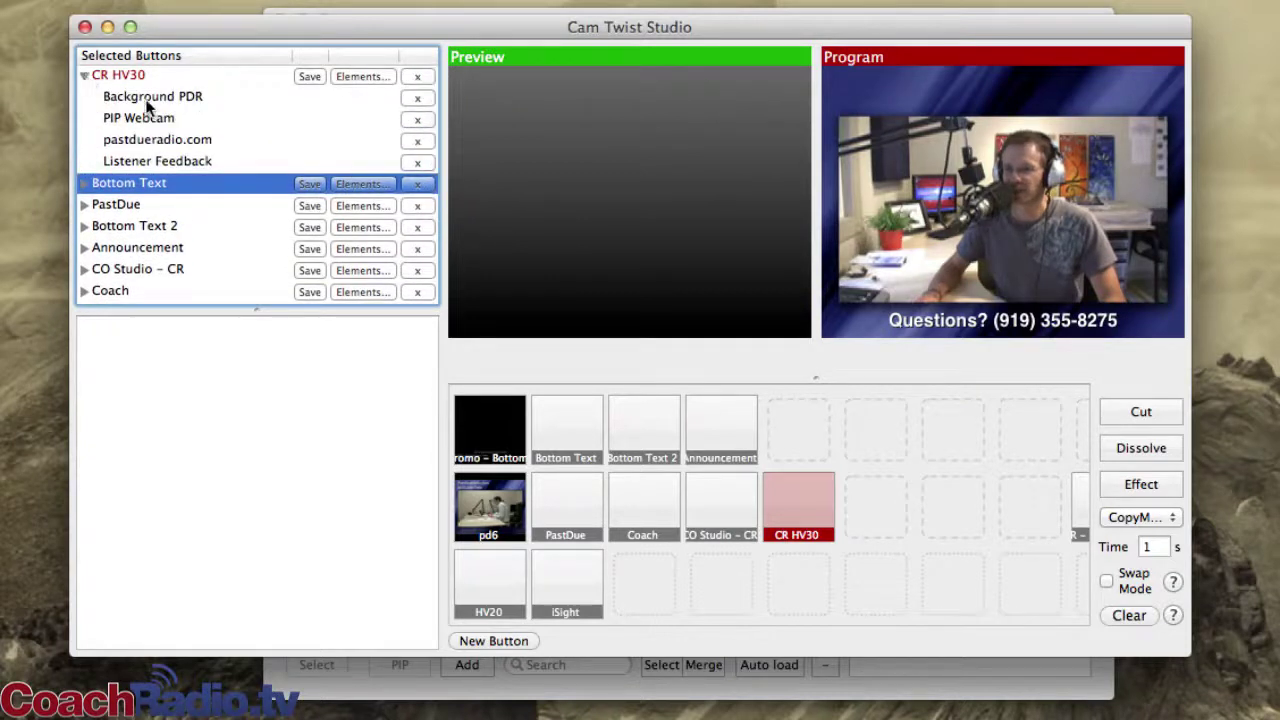
pyautogui.click(132, 161)
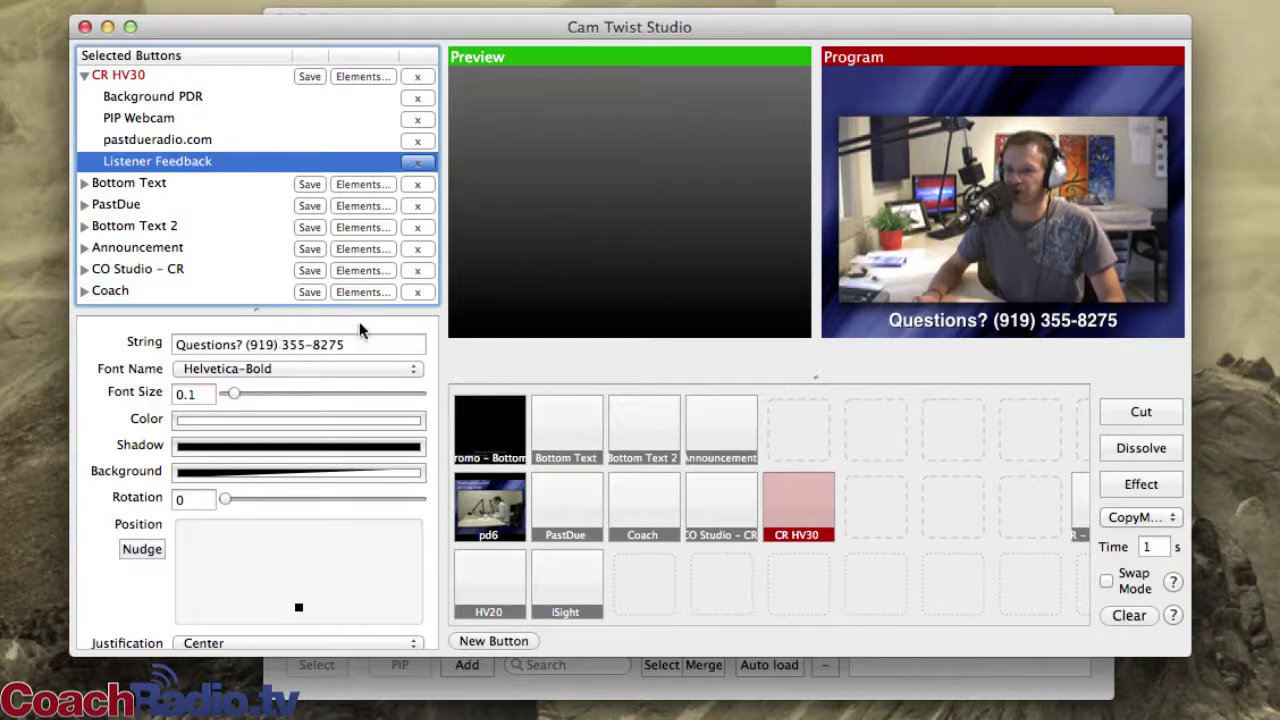
pyautogui.moveTo(352, 342); pyautogui.dragTo(152, 340)
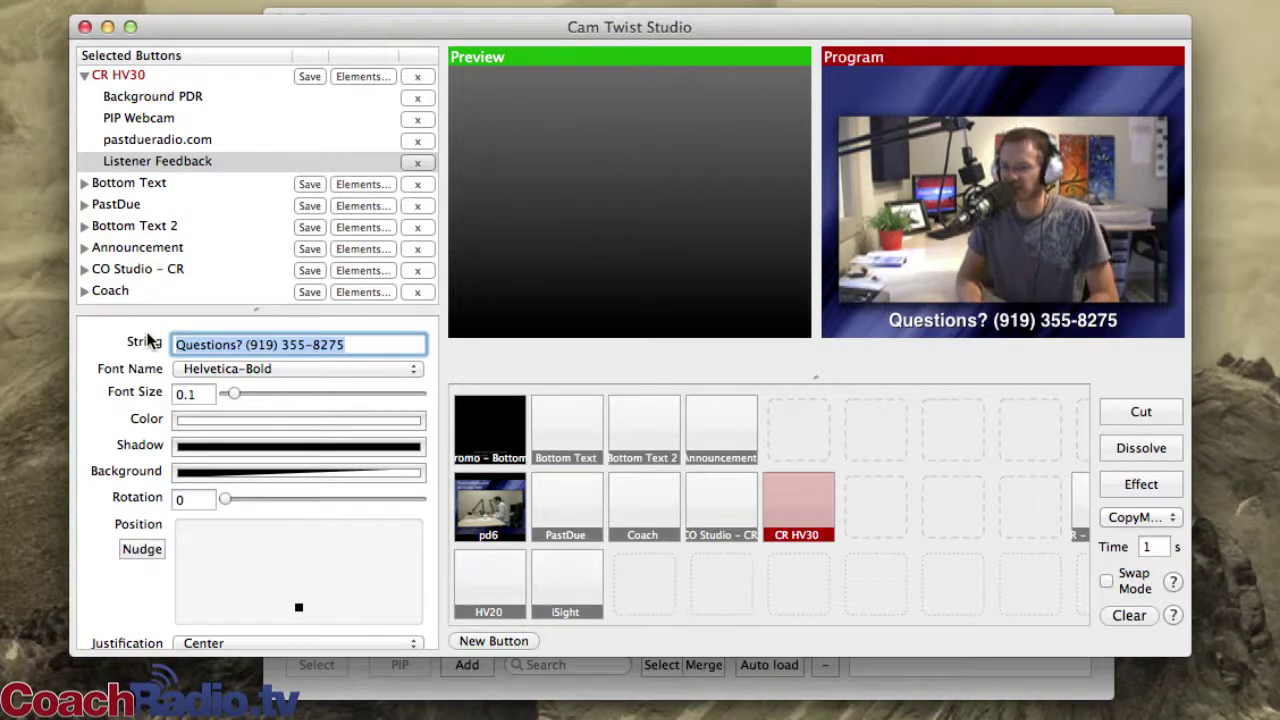
pyautogui.write('Welcome to t')
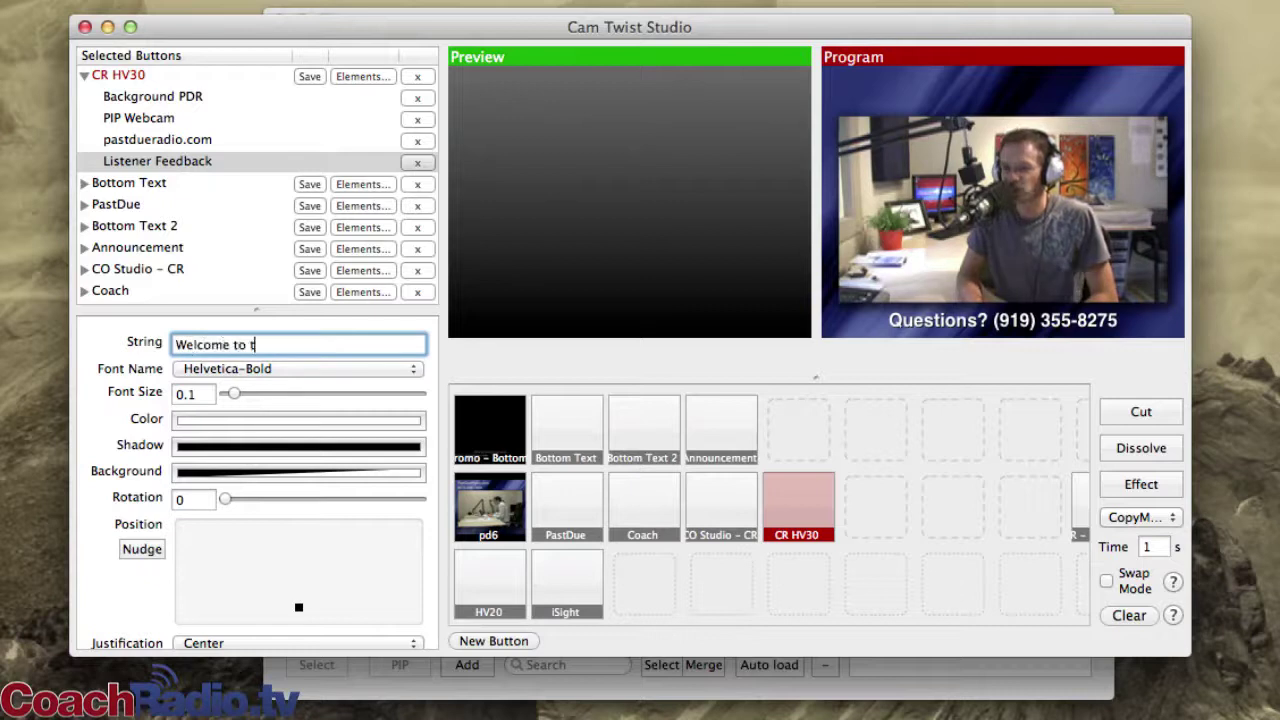
pyautogui.write('he show!')
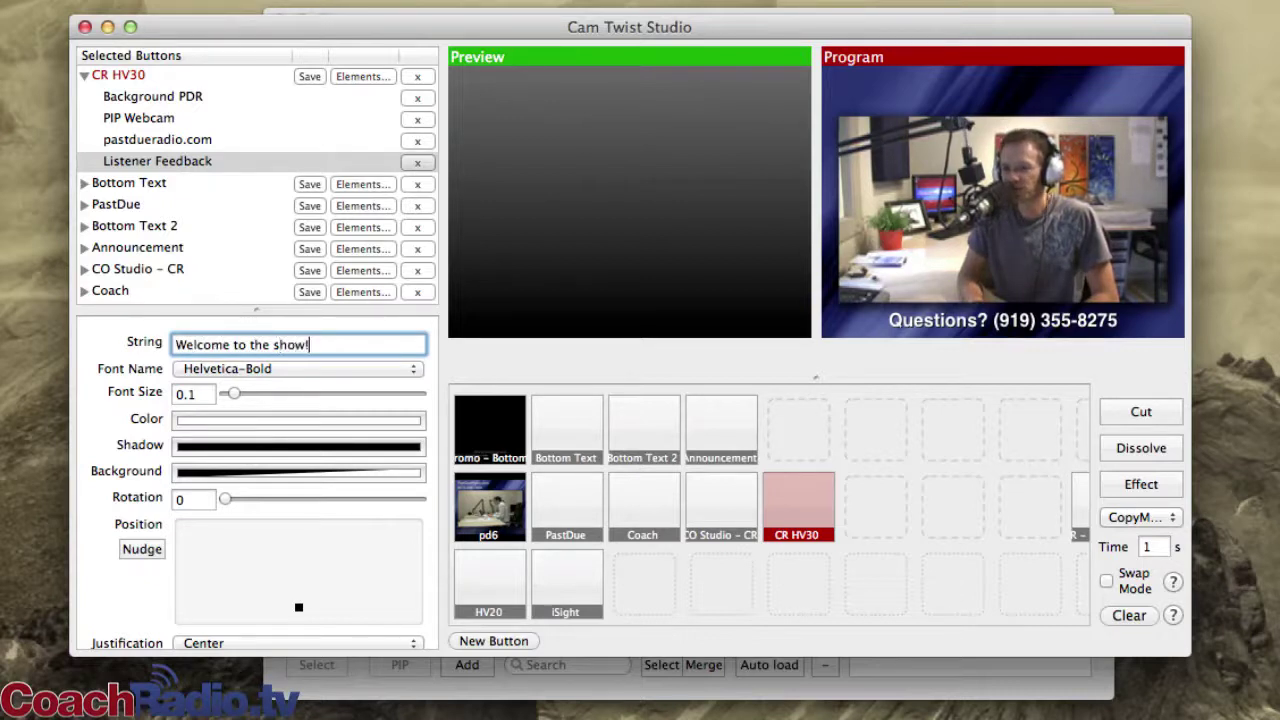
pyautogui.press('Return')
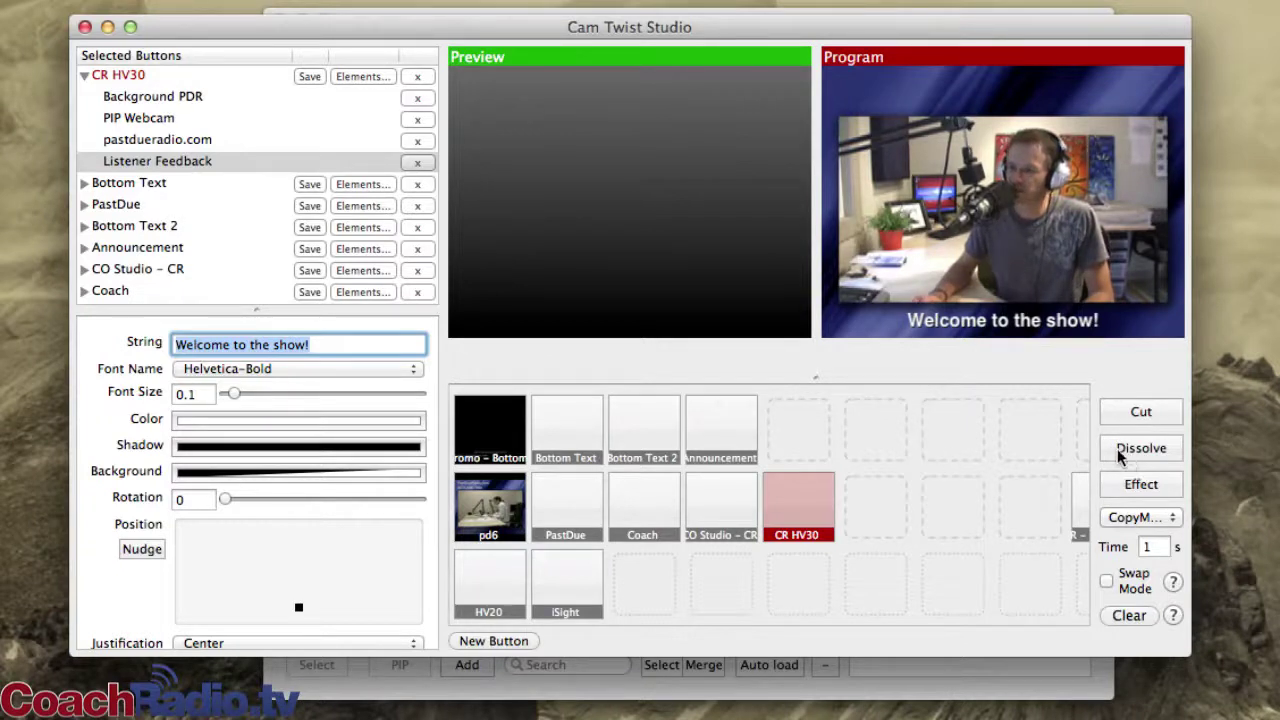
# Step: Review the available transition effects without choosing a different one
pyautogui.click(1125, 518)
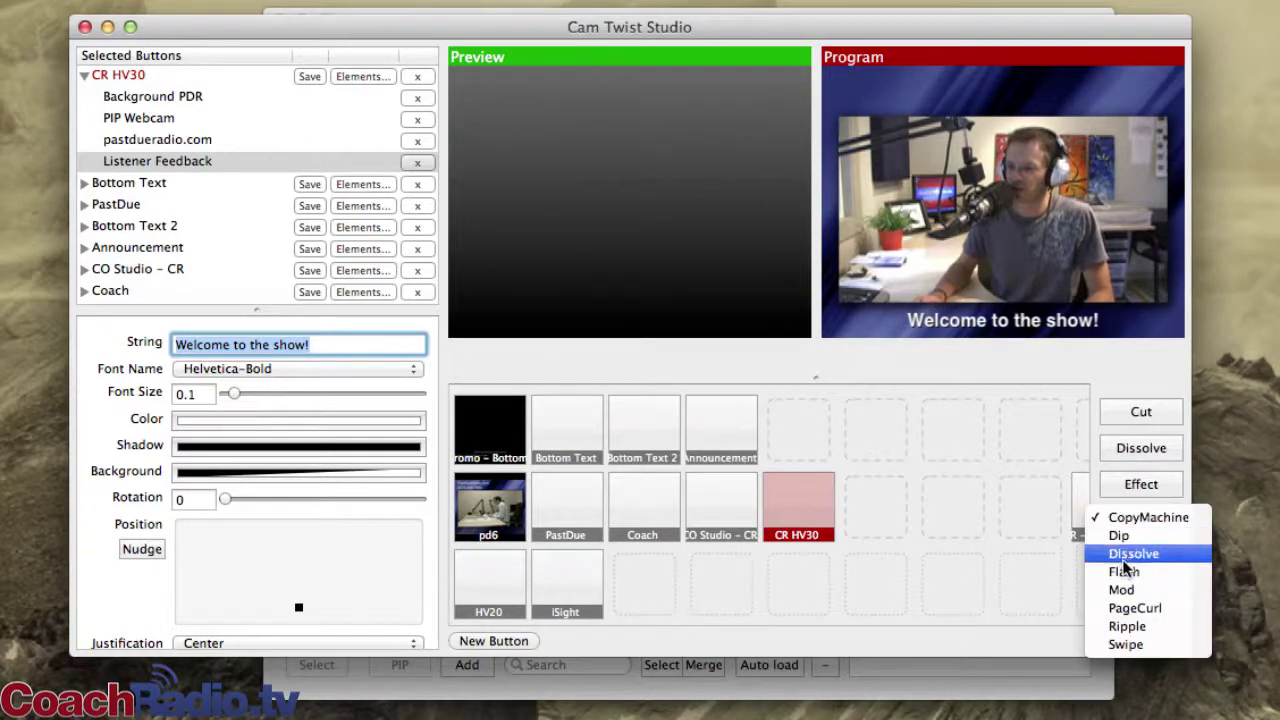
pyautogui.click(1067, 512)
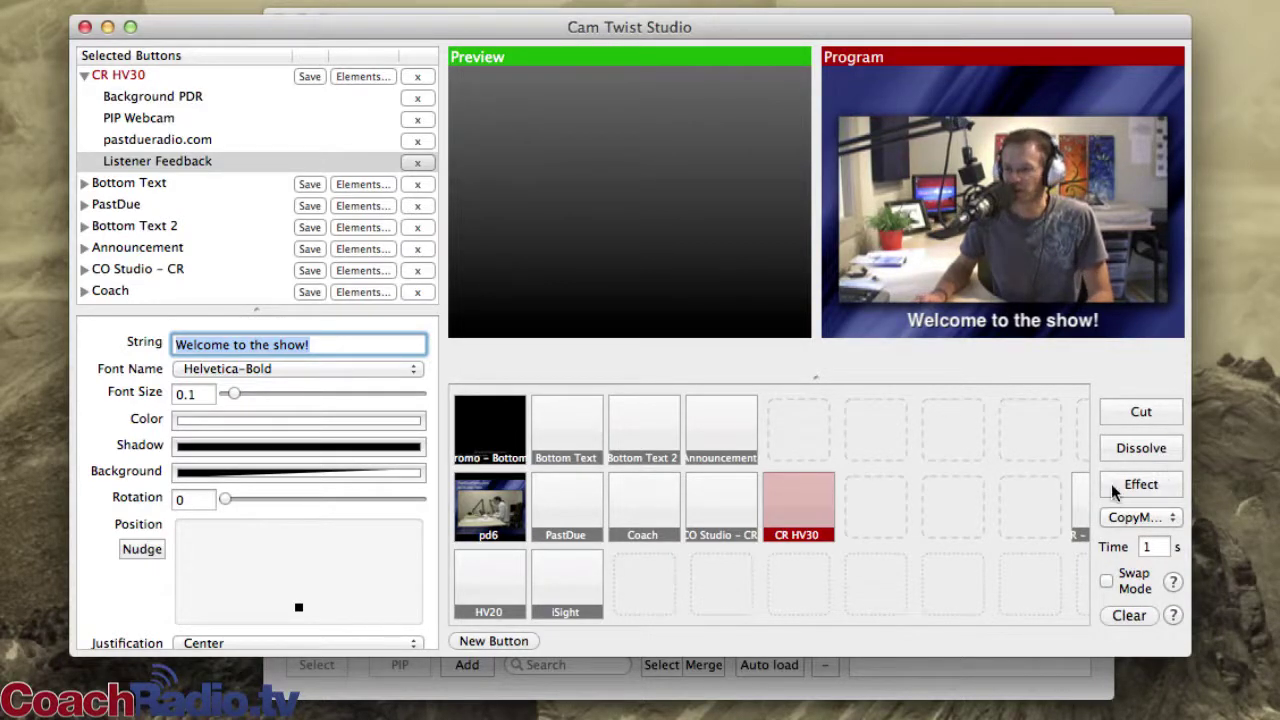
# Step: Shift the Listener Feedback caption slightly left and down, and nudge it back right until it sits centred beneath the webcam picture
pyautogui.click(353, 346)
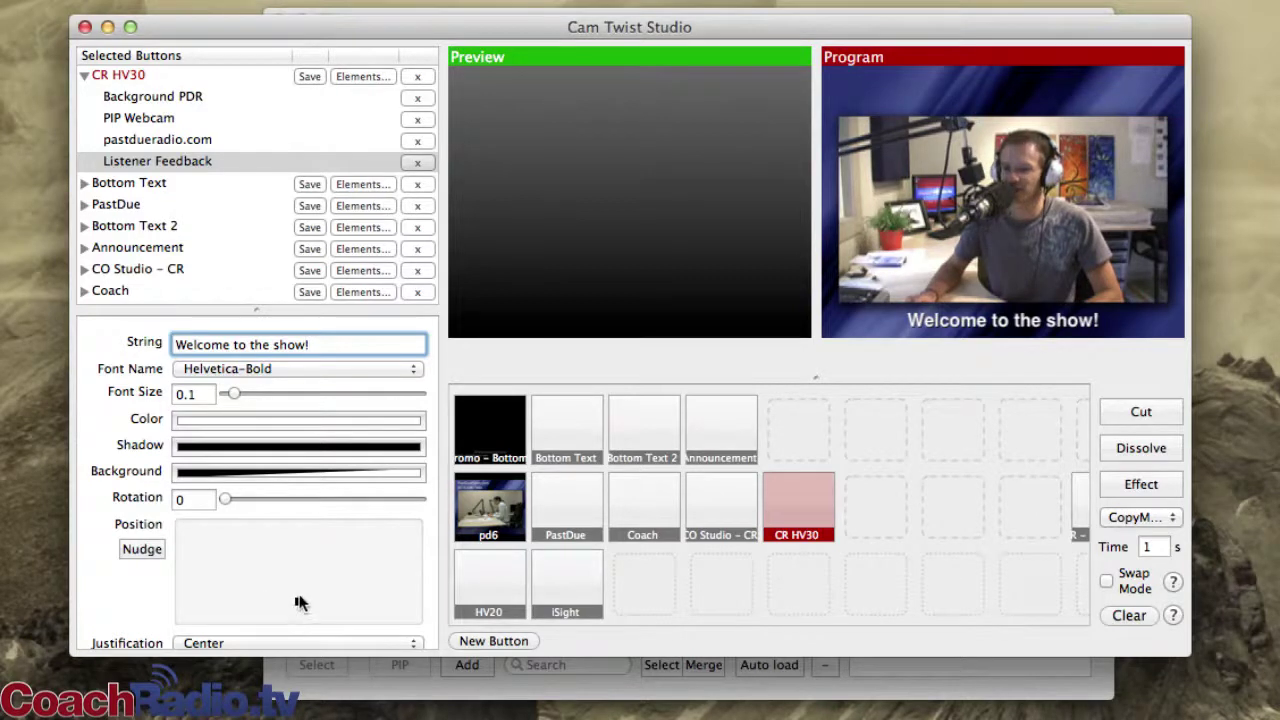
pyautogui.moveTo(300, 603)
pyautogui.mouseDown()
pyautogui.moveTo(275, 556)
pyautogui.moveTo(277, 524)
pyautogui.moveTo(279, 609)
pyautogui.mouseUp()
pyautogui.click(141, 550)
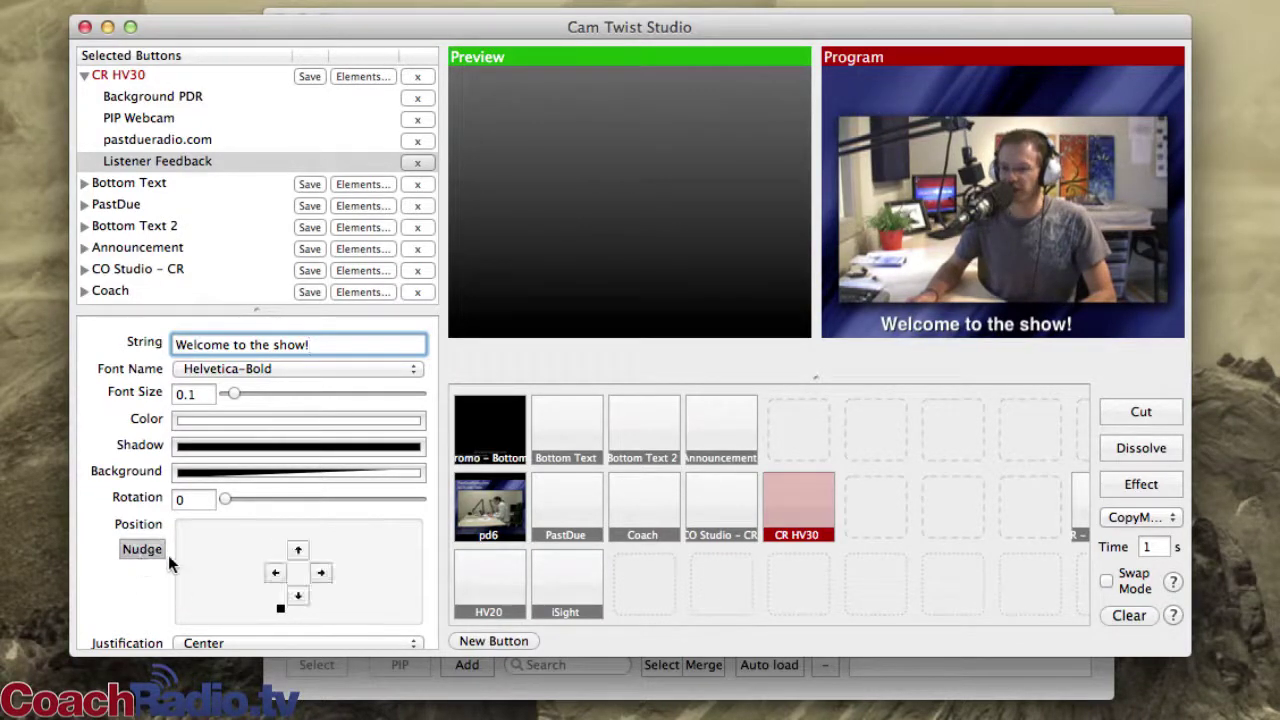
pyautogui.click(313, 574)
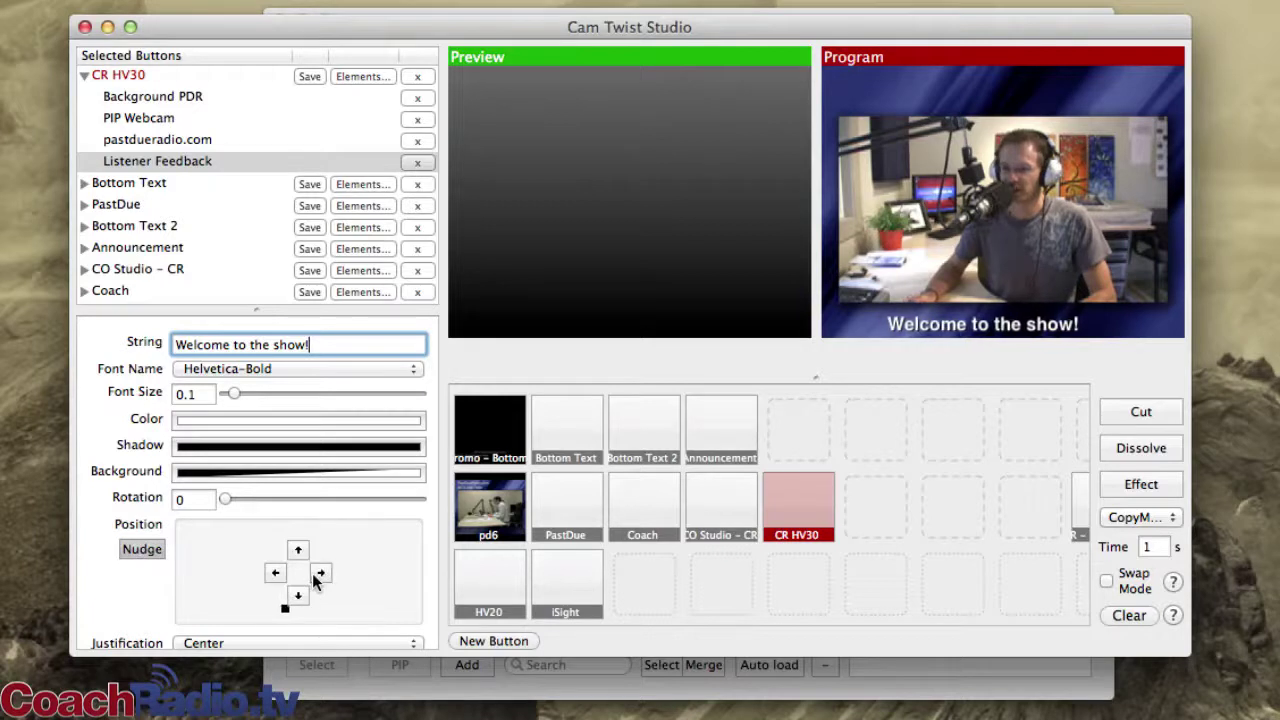
pyautogui.click(313, 574)
pyautogui.click(313, 574)
pyautogui.click(312, 573)
pyautogui.click(312, 573)
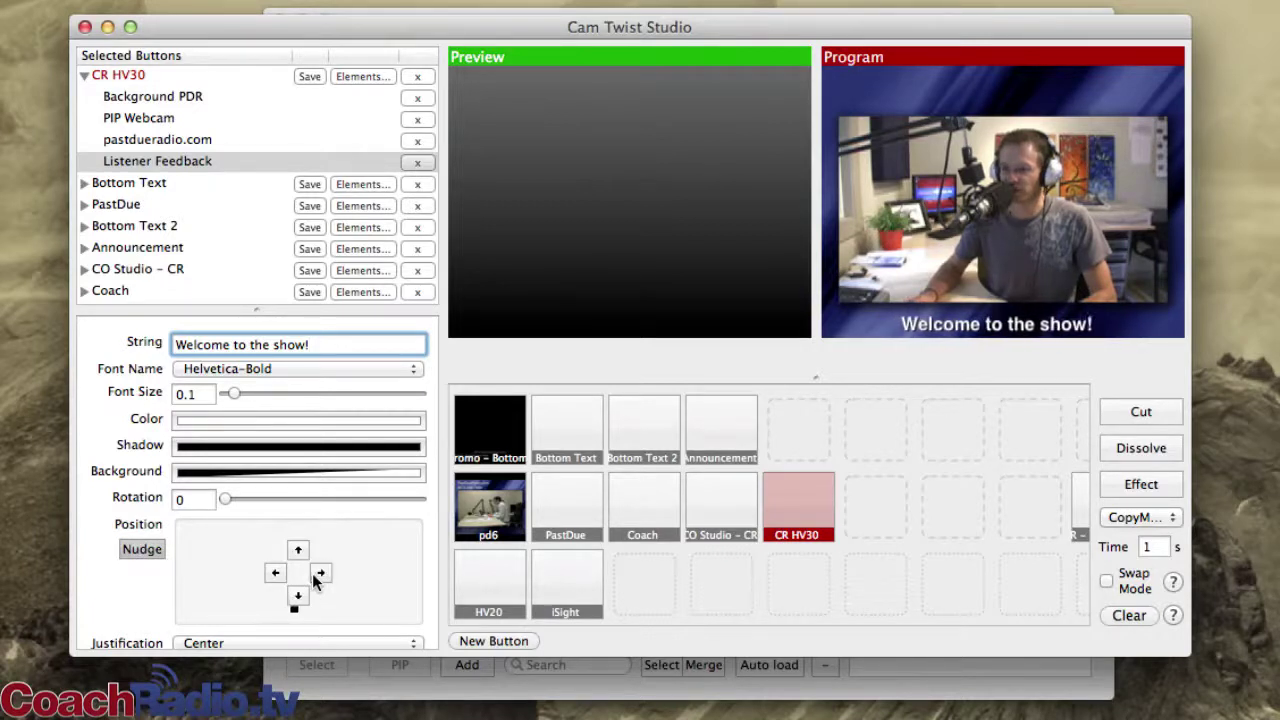
pyautogui.click(312, 573)
pyautogui.click(312, 573)
pyautogui.click(312, 573)
pyautogui.click(312, 573)
pyautogui.click(312, 573)
pyautogui.click(312, 573)
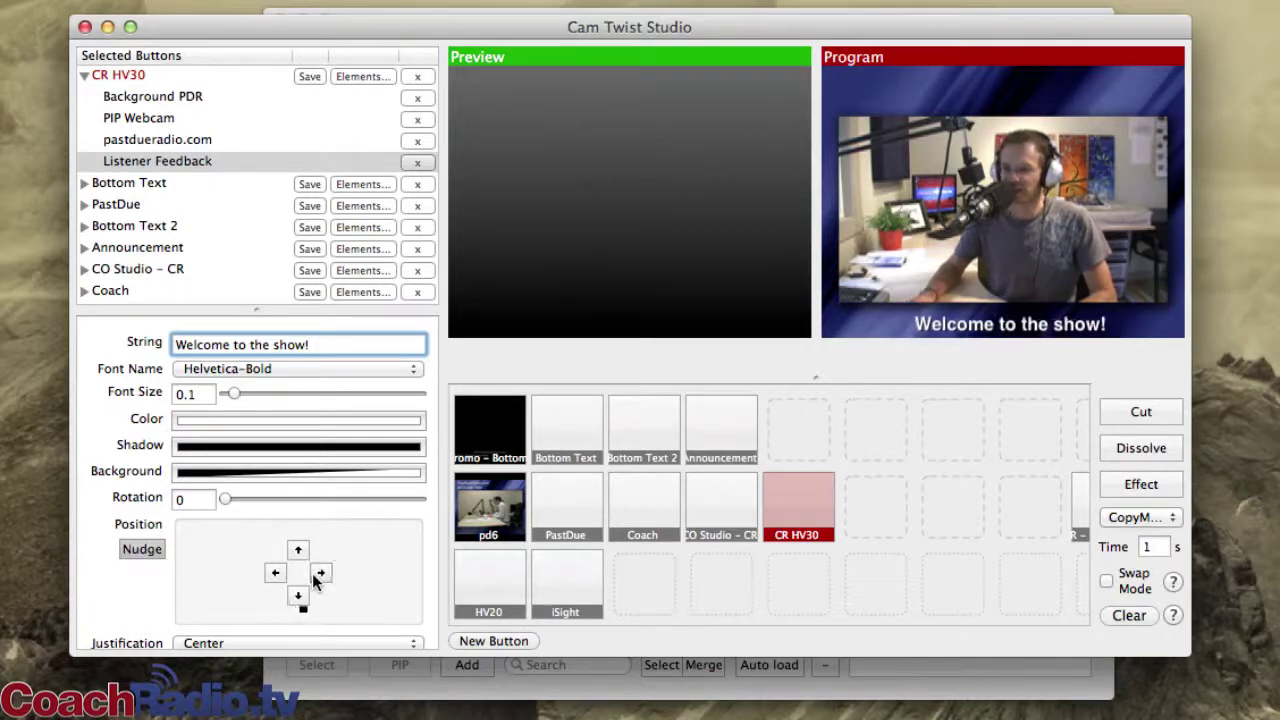
pyautogui.click(312, 573)
# Step: Enlarge the Listener Feedback caption to a font size of about 0.147, and keep Helvetica-Bold as its font
pyautogui.moveTo(226, 392)
pyautogui.mouseDown()
pyautogui.moveTo(291, 390)
pyautogui.moveTo(237, 383)
pyautogui.mouseUp()
pyautogui.click(237, 371)
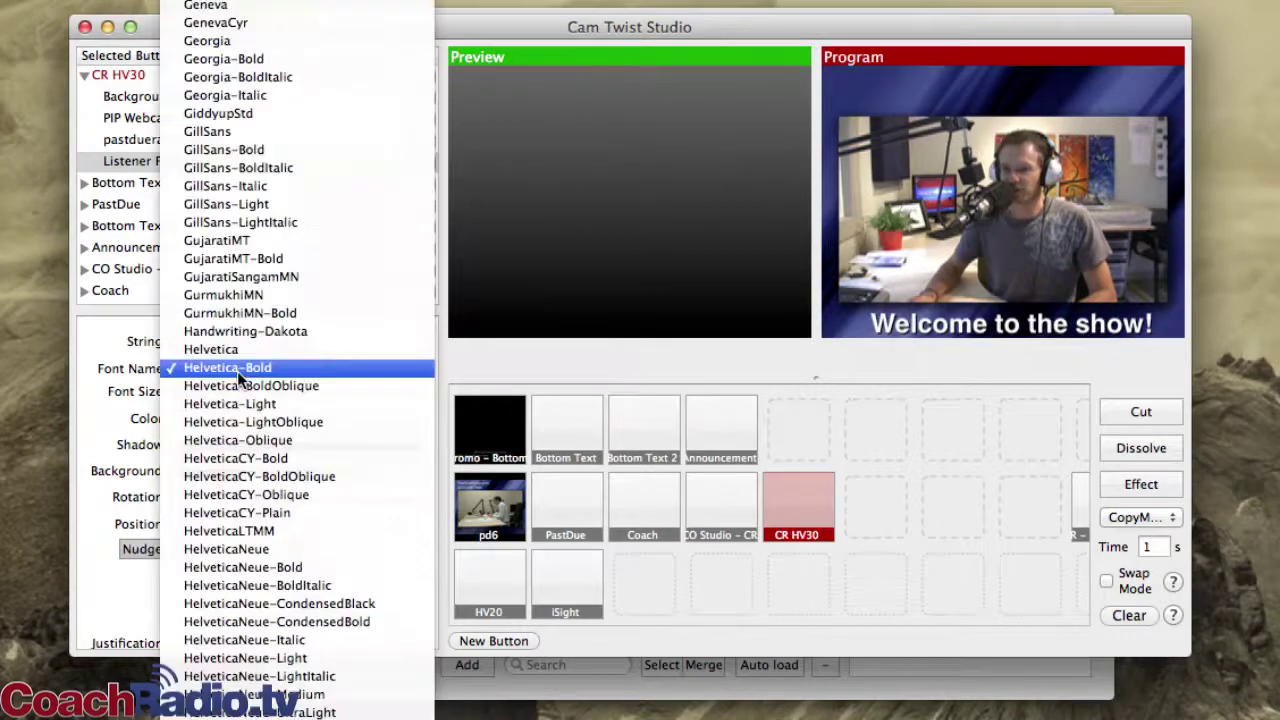
pyautogui.click(237, 371)
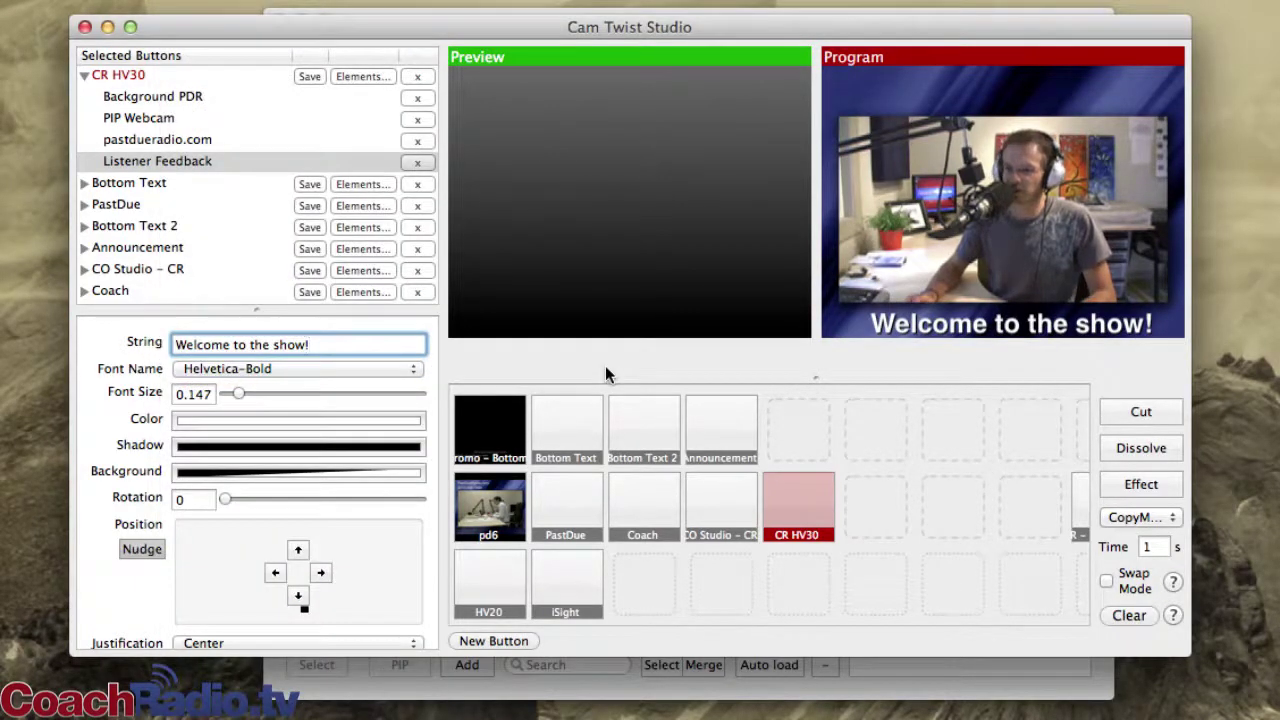
# Step: Switch to Flash Media Live Encoder, check its encoding log, and lower the audio volume close to its minimum
pyautogui.press('F4')
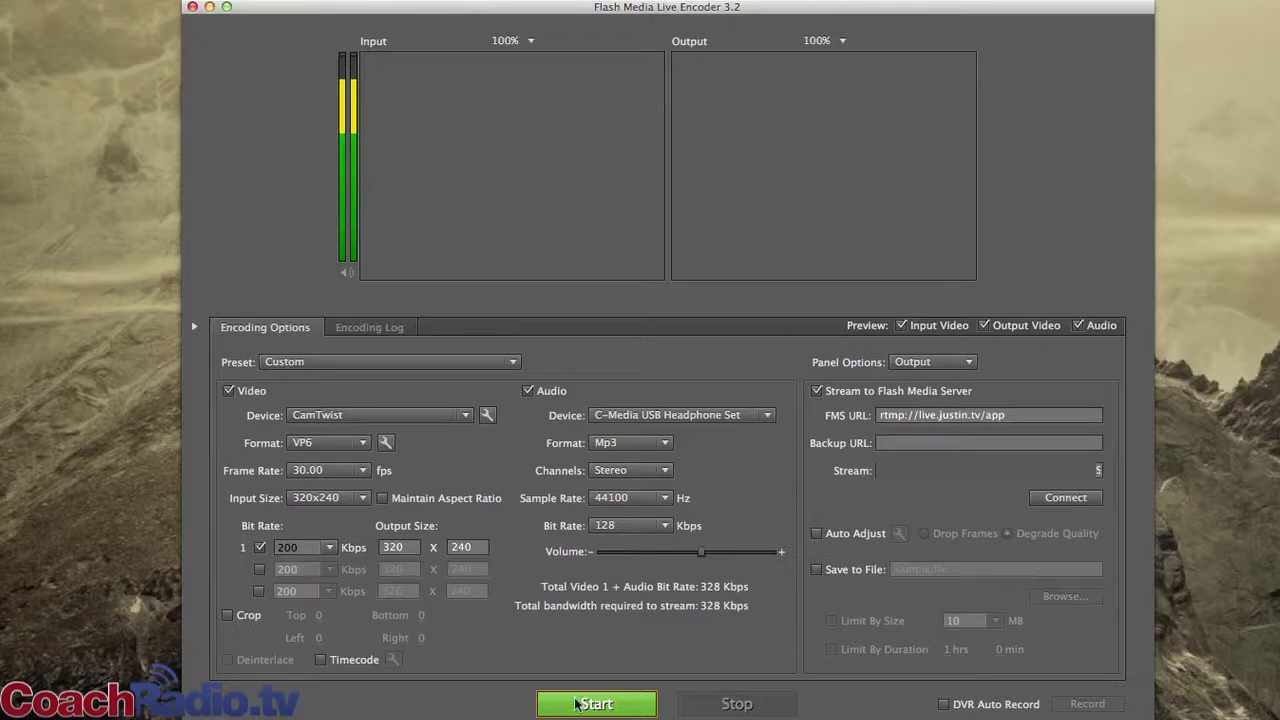
pyautogui.click(342, 333)
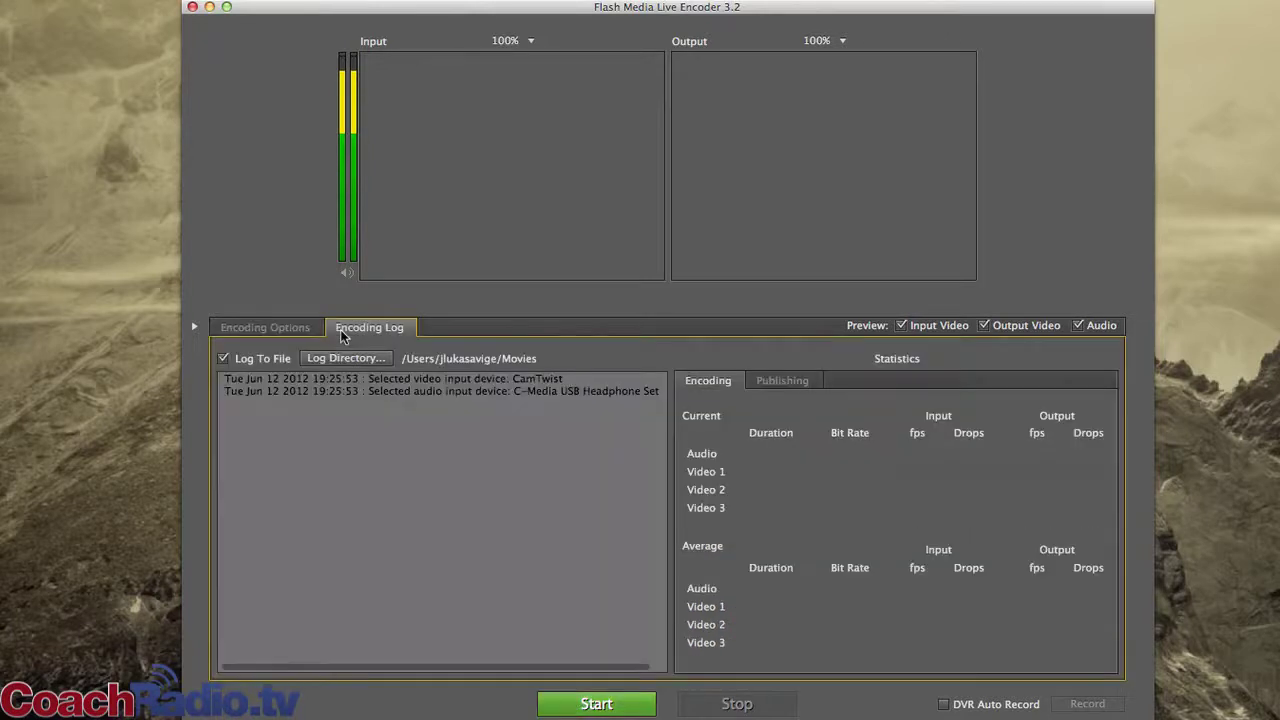
pyautogui.click(277, 331)
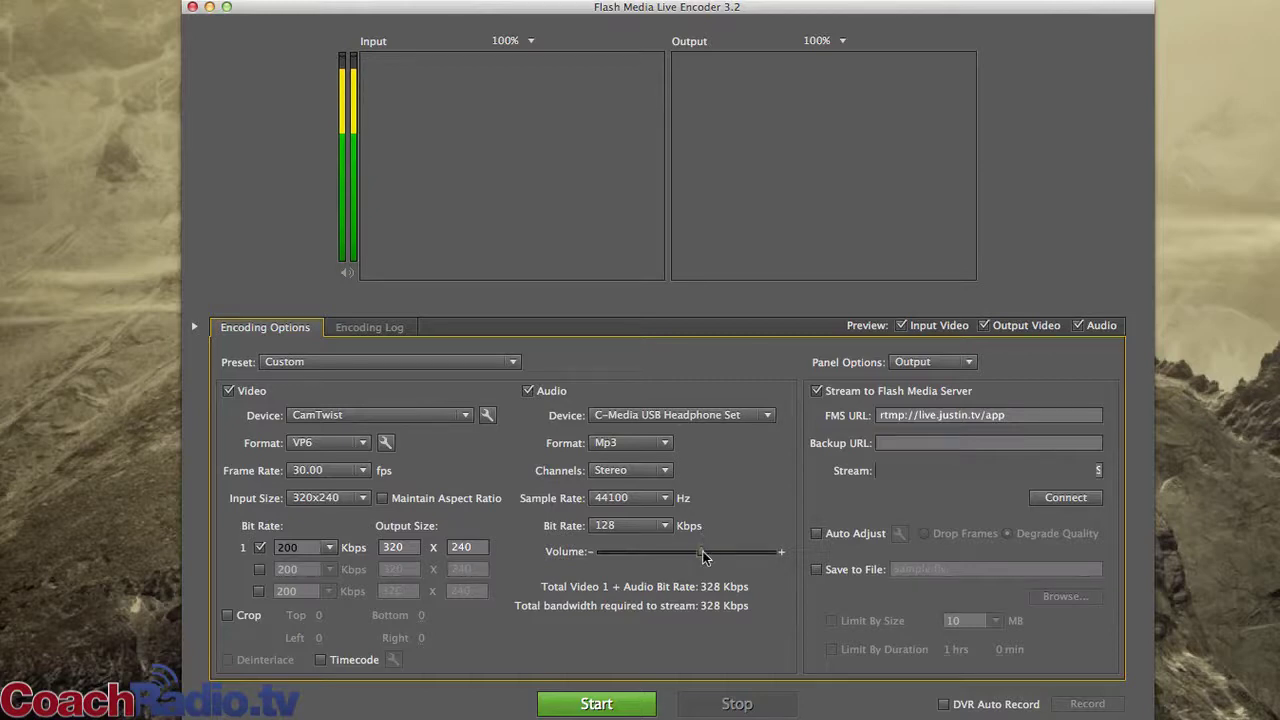
pyautogui.moveTo(703, 556); pyautogui.dragTo(610, 556)
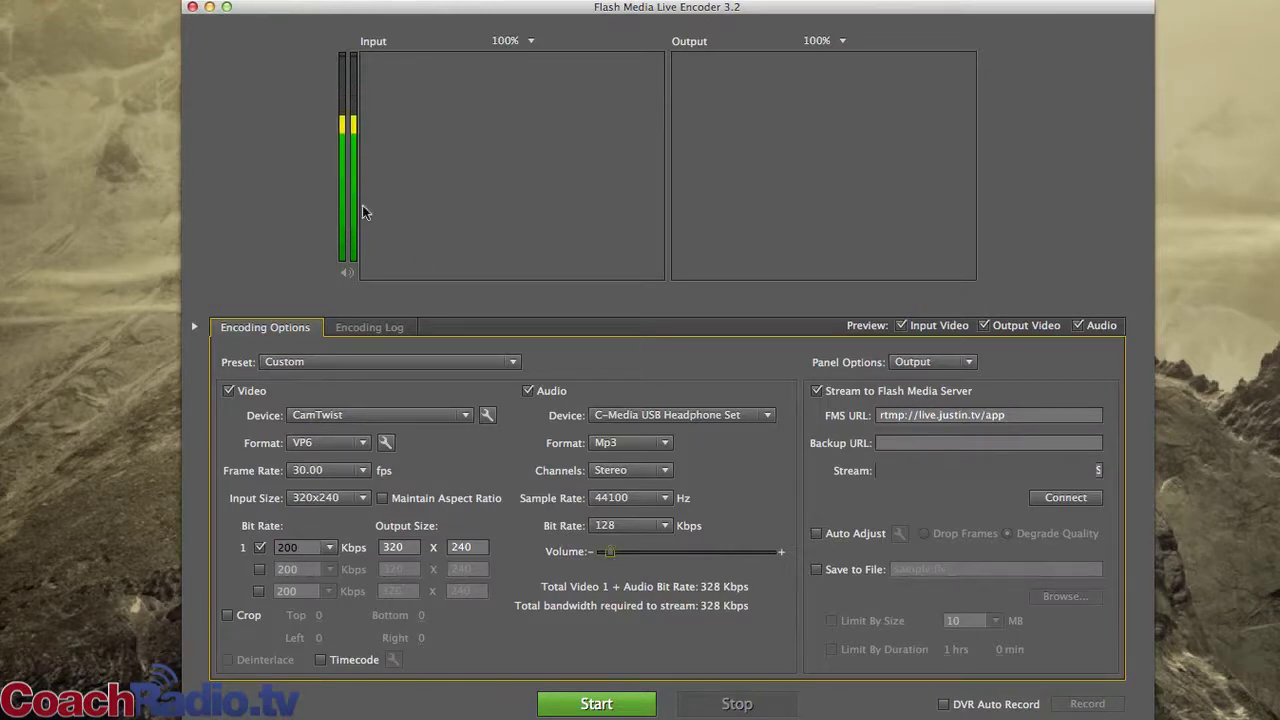
# Step: Raise the encoder's audio volume to its maximum, and bring it back down to slightly above the middle
pyautogui.moveTo(614, 558); pyautogui.dragTo(774, 558)
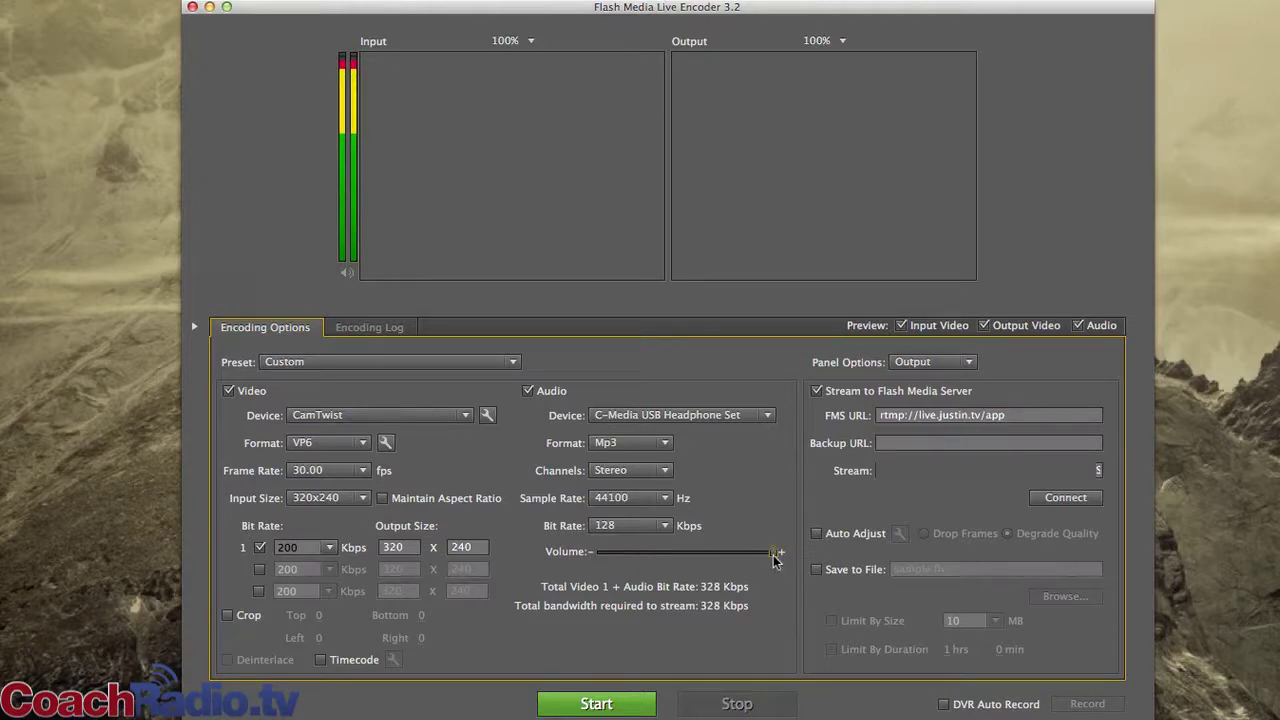
pyautogui.moveTo(775, 558); pyautogui.dragTo(698, 558)
# Step: Switch to CamTwist Studio and cut the live program from CR HV30 to the Coach and CO Studio - CR setups together
pyautogui.press('super+Tab')
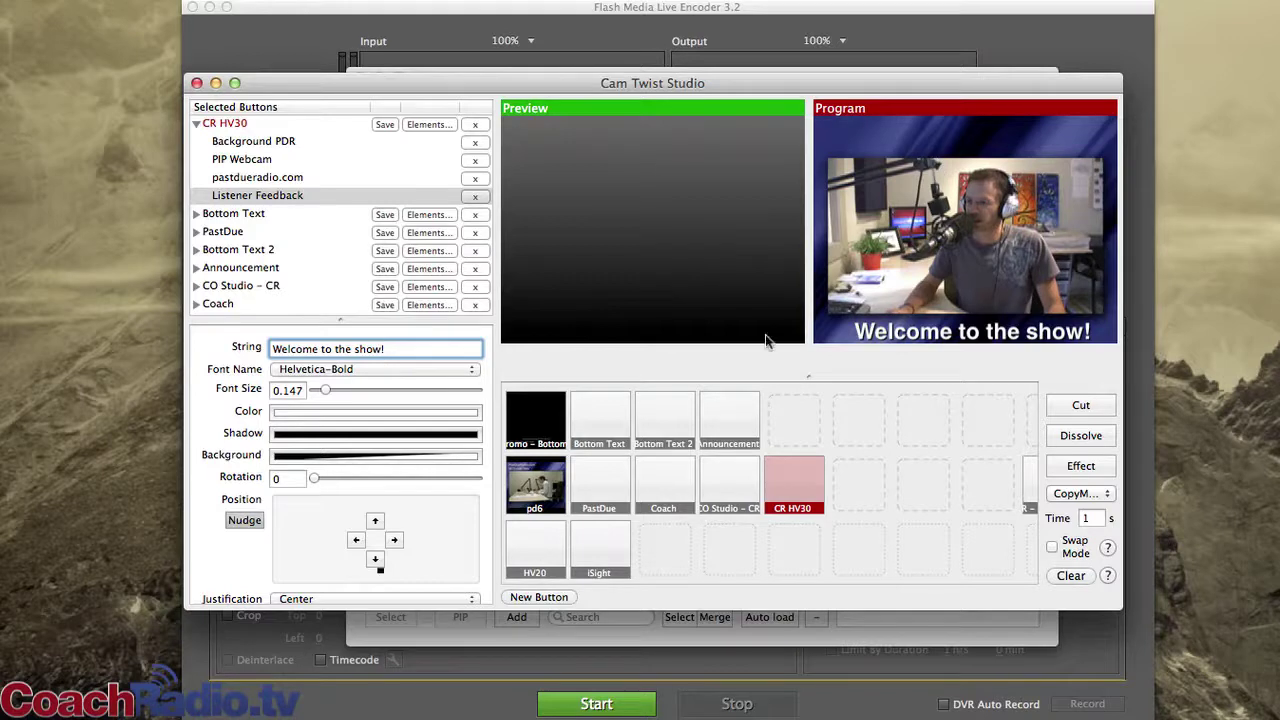
pyautogui.click(616, 497)
pyautogui.click(628, 500)
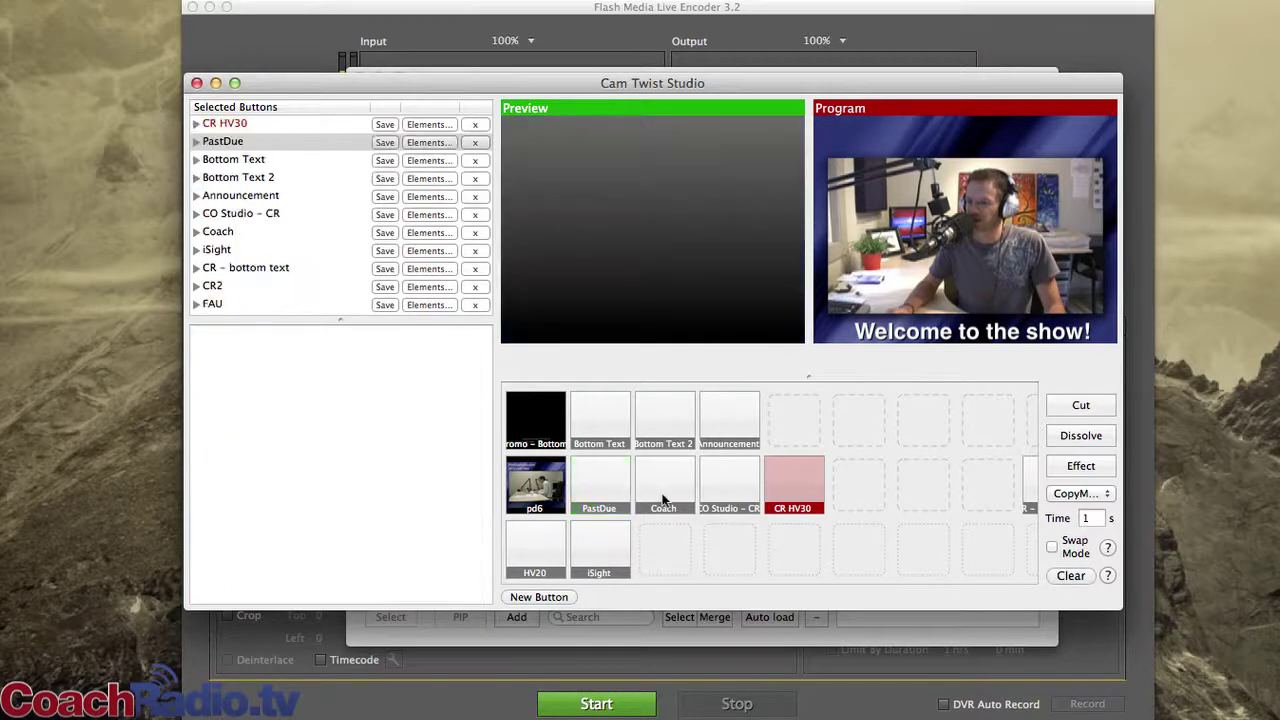
pyautogui.click(666, 500)
pyautogui.click(666, 500)
pyautogui.click(708, 500)
pyautogui.click(1076, 407)
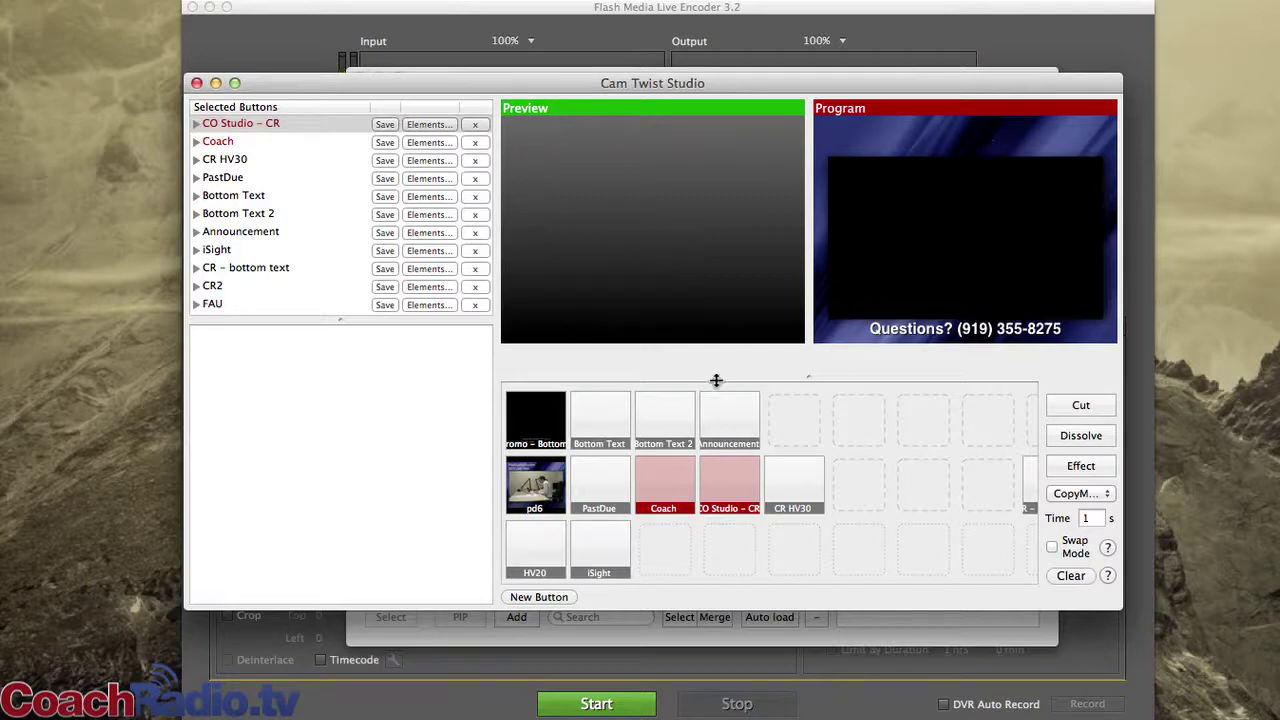
# Step: Dissolve the live program back to CR HV30, taking Coach and CO Studio - CR off air
pyautogui.click(734, 485)
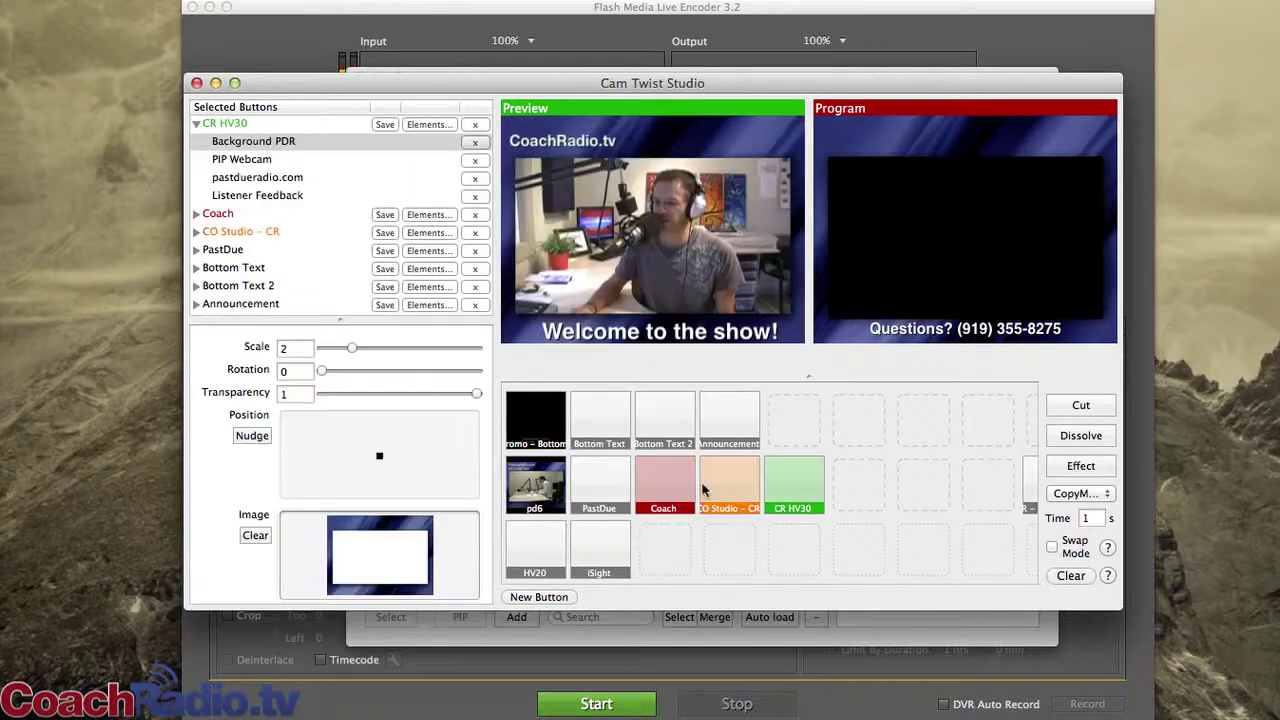
pyautogui.click(675, 485)
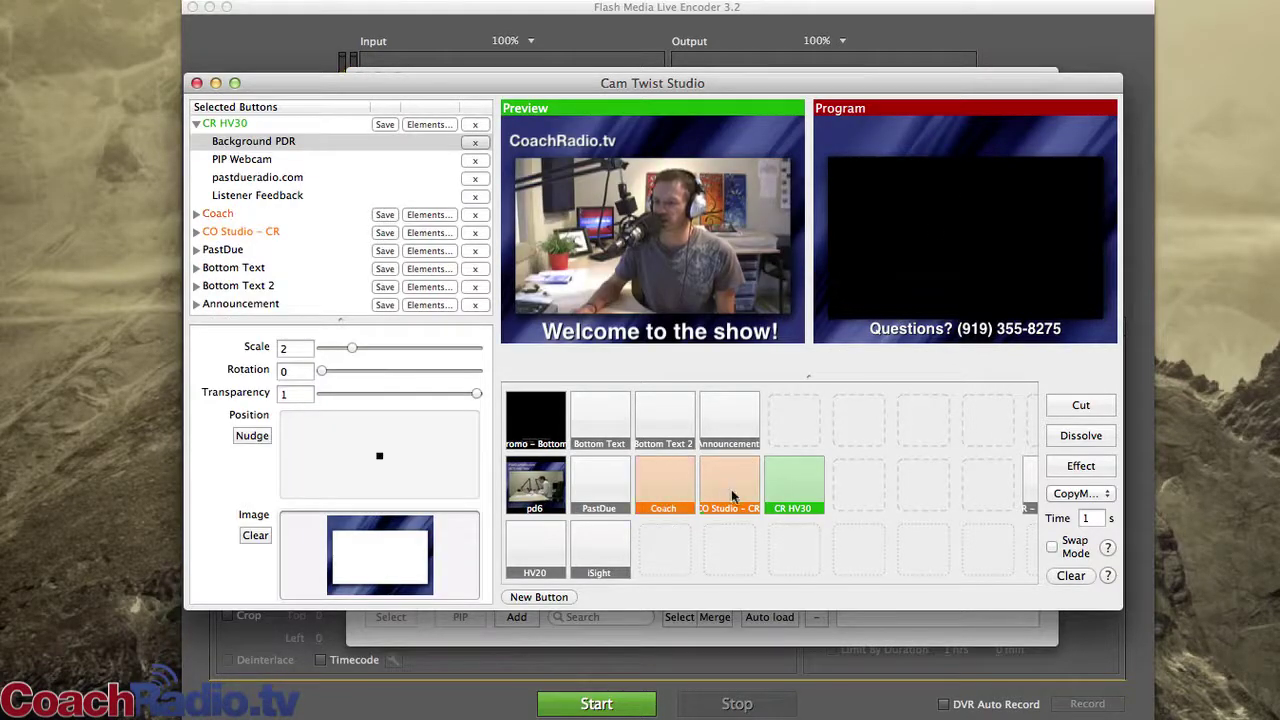
pyautogui.click(1076, 437)
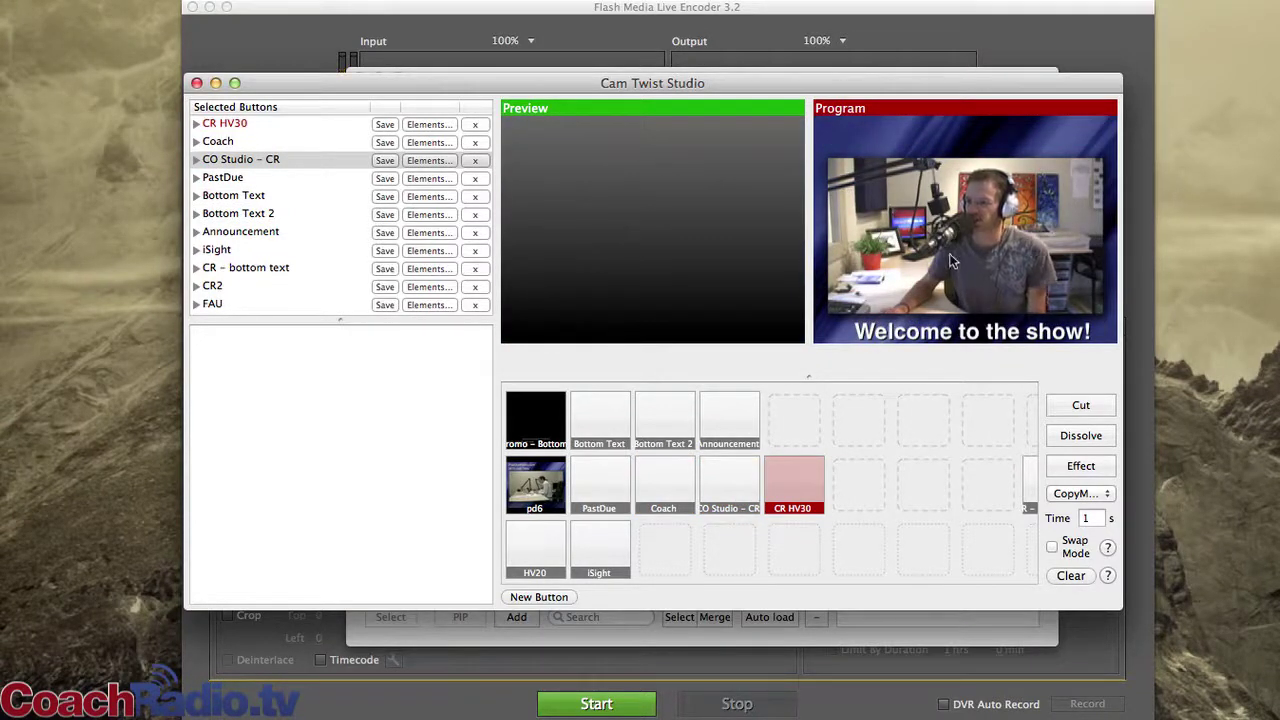
# Step: Shift the PIP Webcam picture of the live CR HV30 setup slightly up and to the left
pyautogui.click(197, 124)
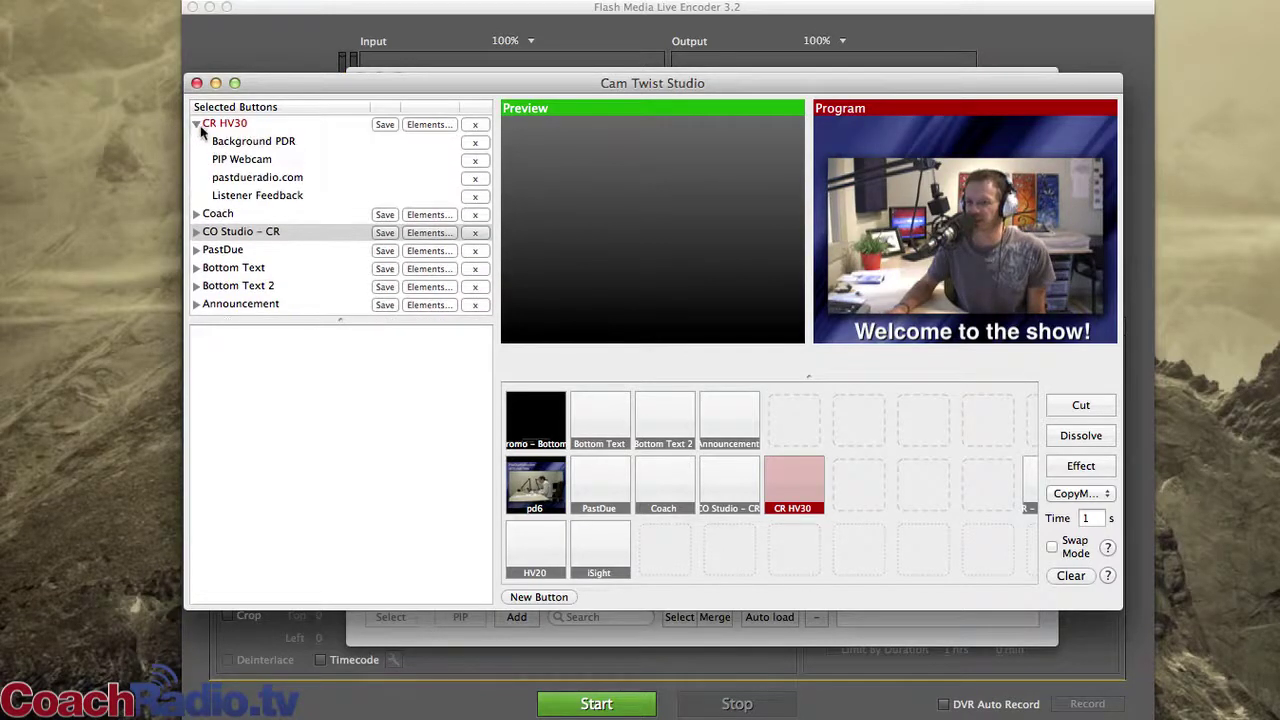
pyautogui.click(250, 163)
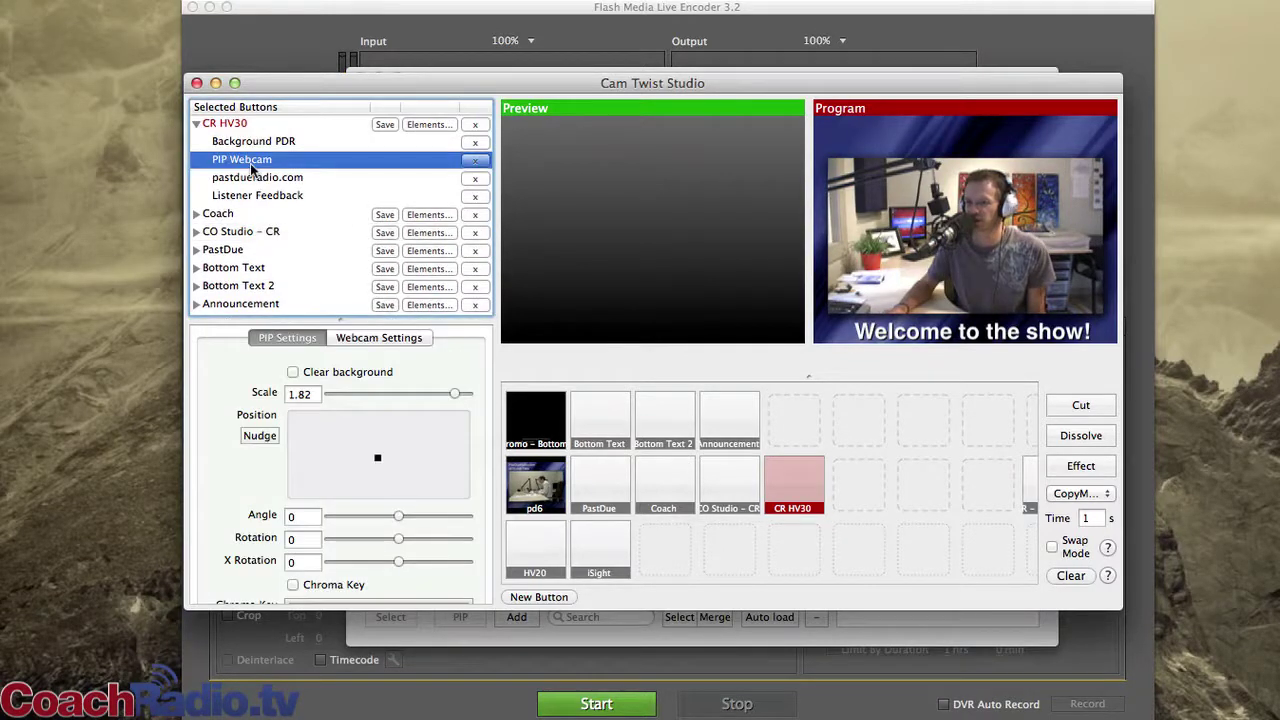
pyautogui.moveTo(378, 462)
pyautogui.mouseDown()
pyautogui.moveTo(426, 434)
pyautogui.moveTo(364, 459)
pyautogui.moveTo(378, 461)
pyautogui.mouseUp()
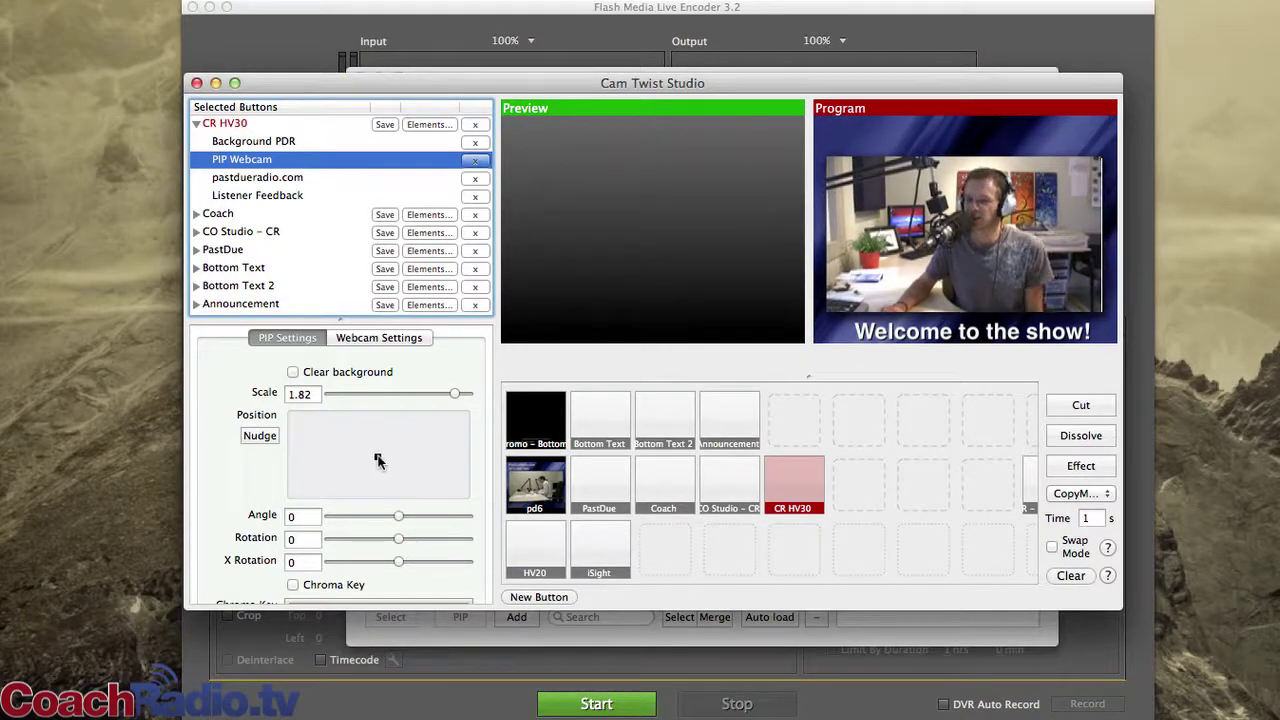